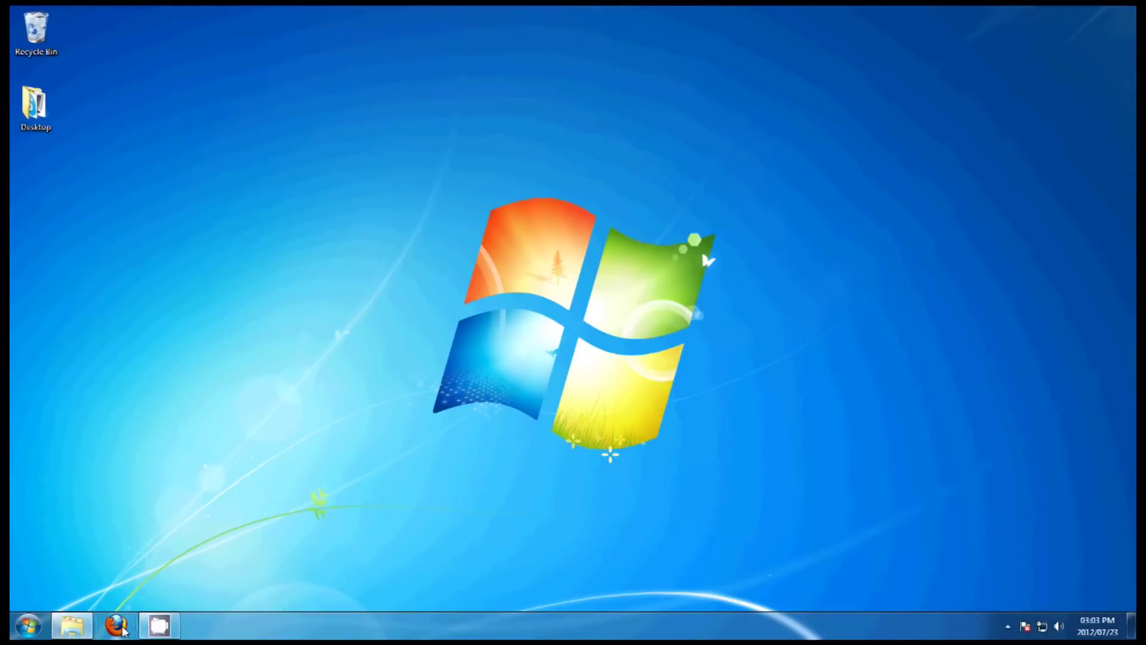
pyautogui.click(122, 628)
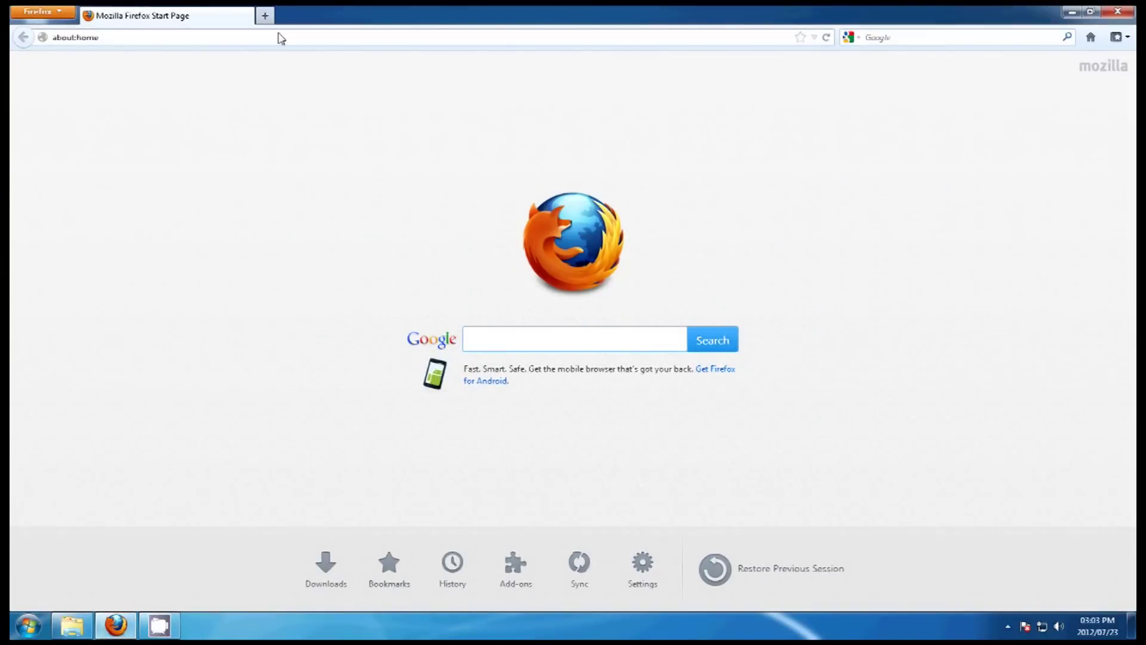
pyautogui.click(279, 37)
pyautogui.press('BackSpace')
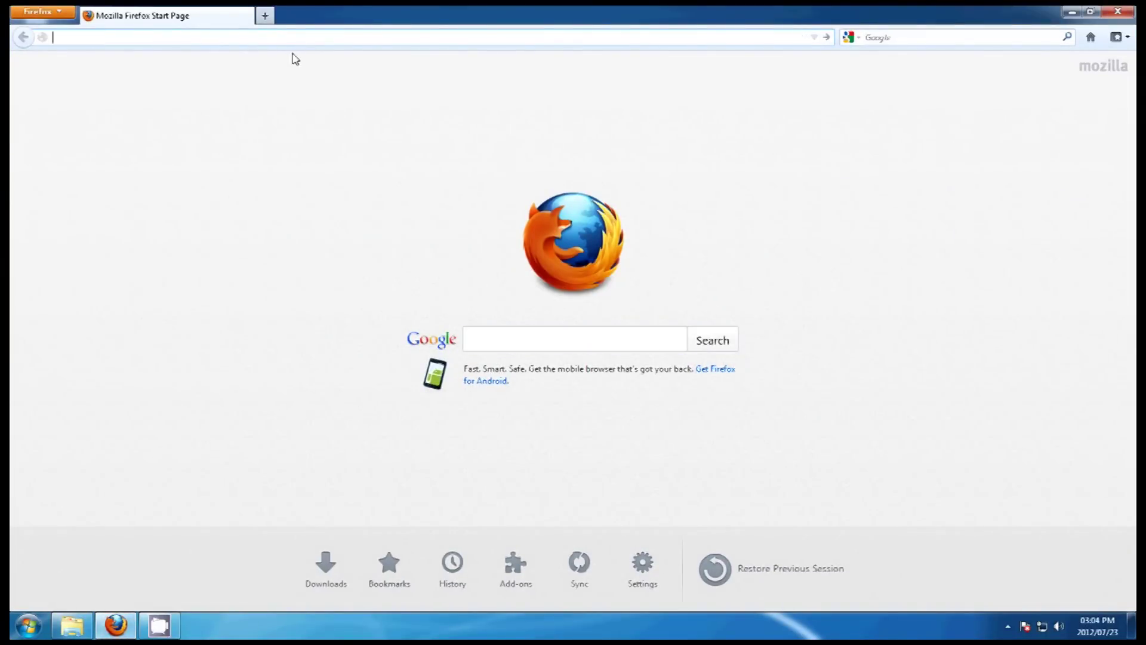
pyautogui.write('www.')
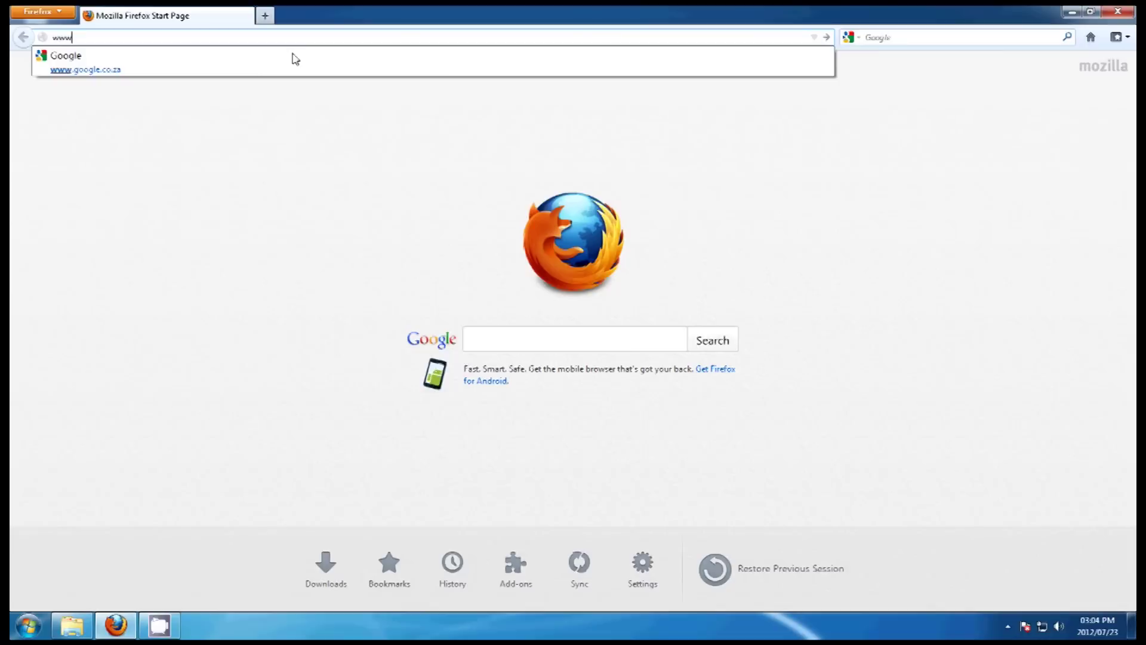
pyautogui.write('mass')
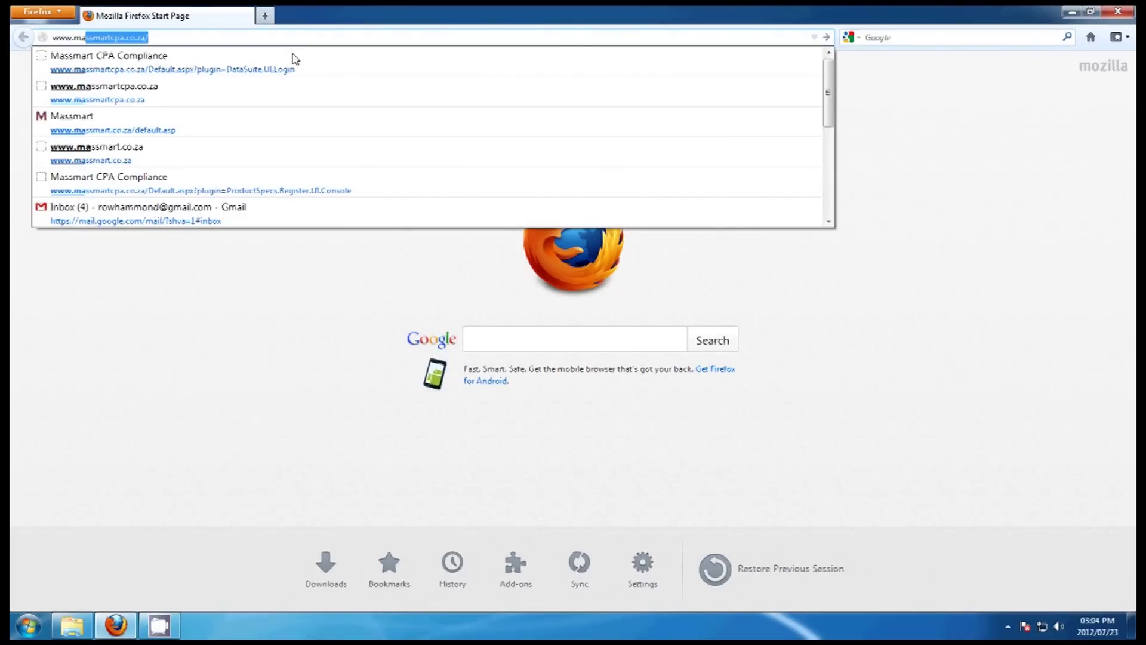
pyautogui.write('mart')
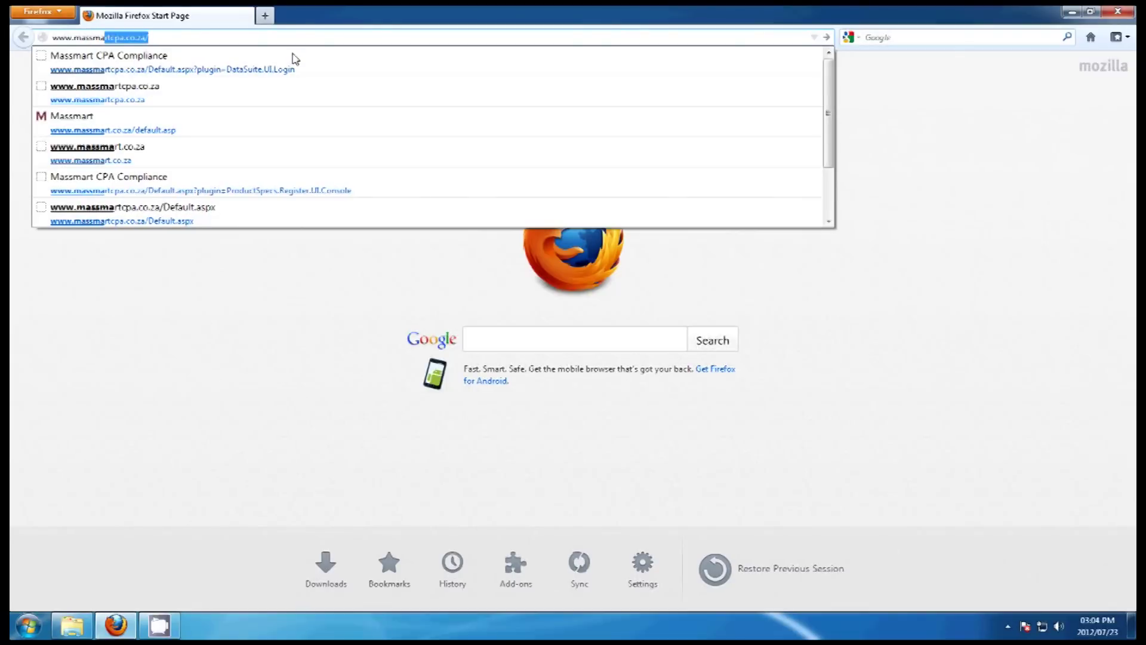
pyautogui.write('cpa')
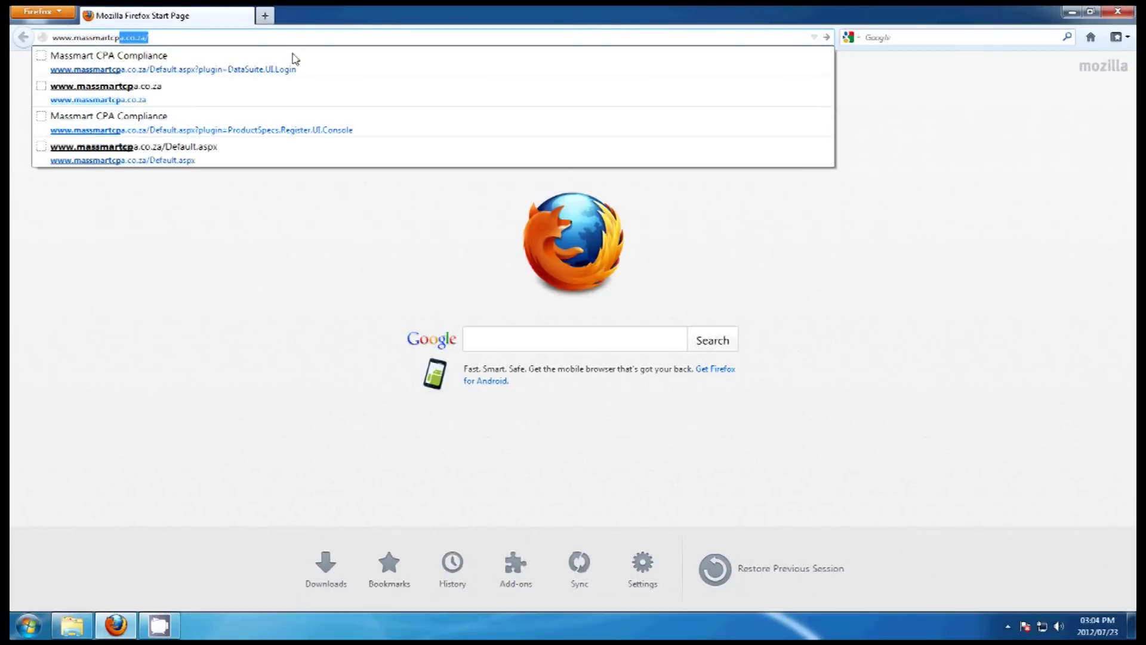
pyautogui.write('.co.za')
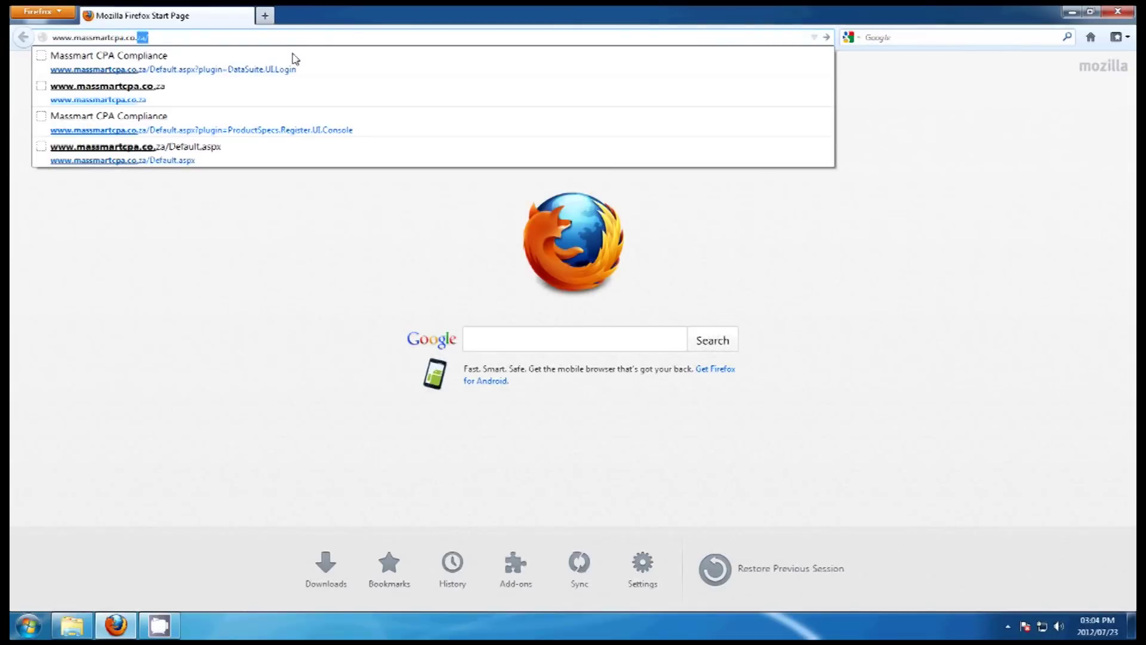
pyautogui.press('Return')
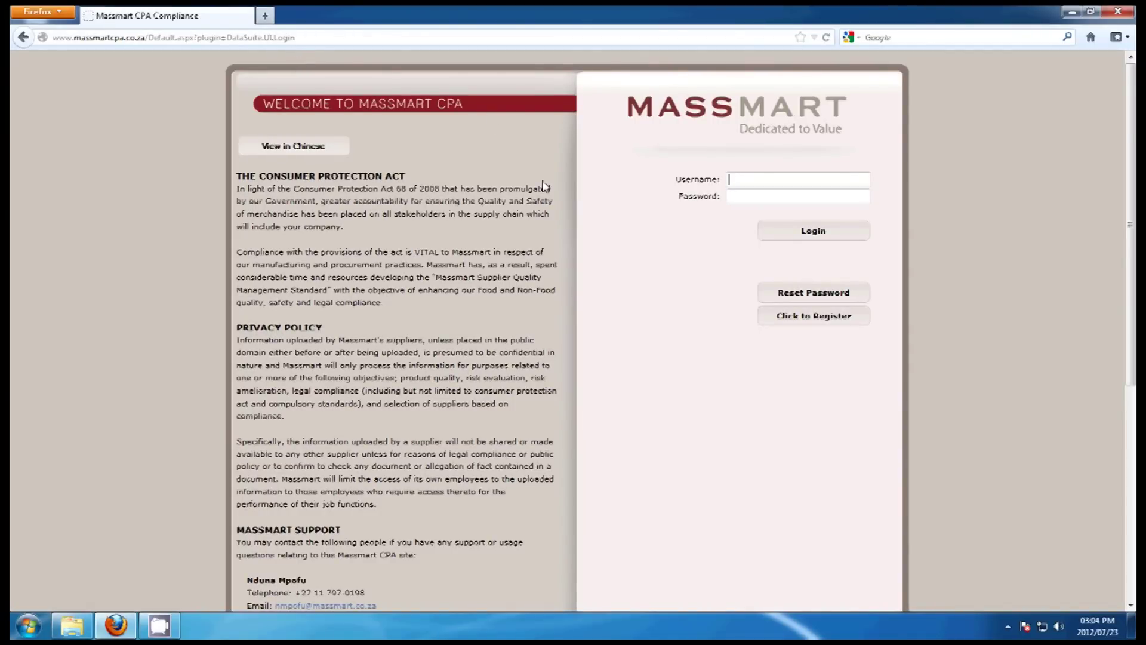
# - Scroll the login page, highlight the Massmart Support contact details, then return to the top
pyautogui.scroll(-10, 543, 186)
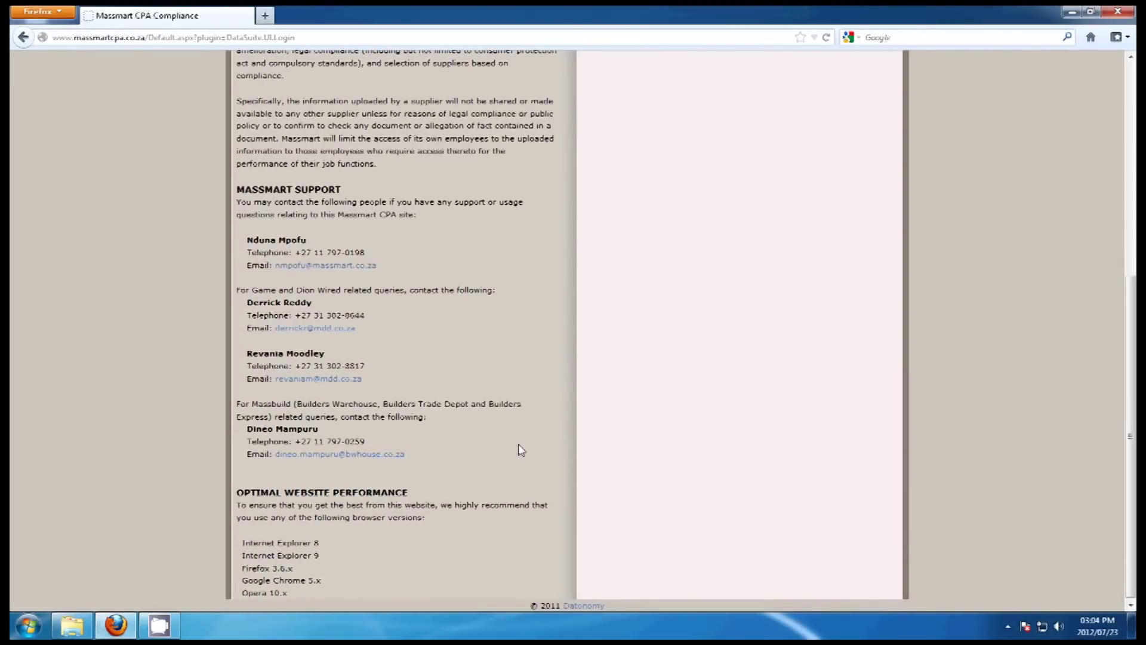
pyautogui.scroll(10, 529, 452)
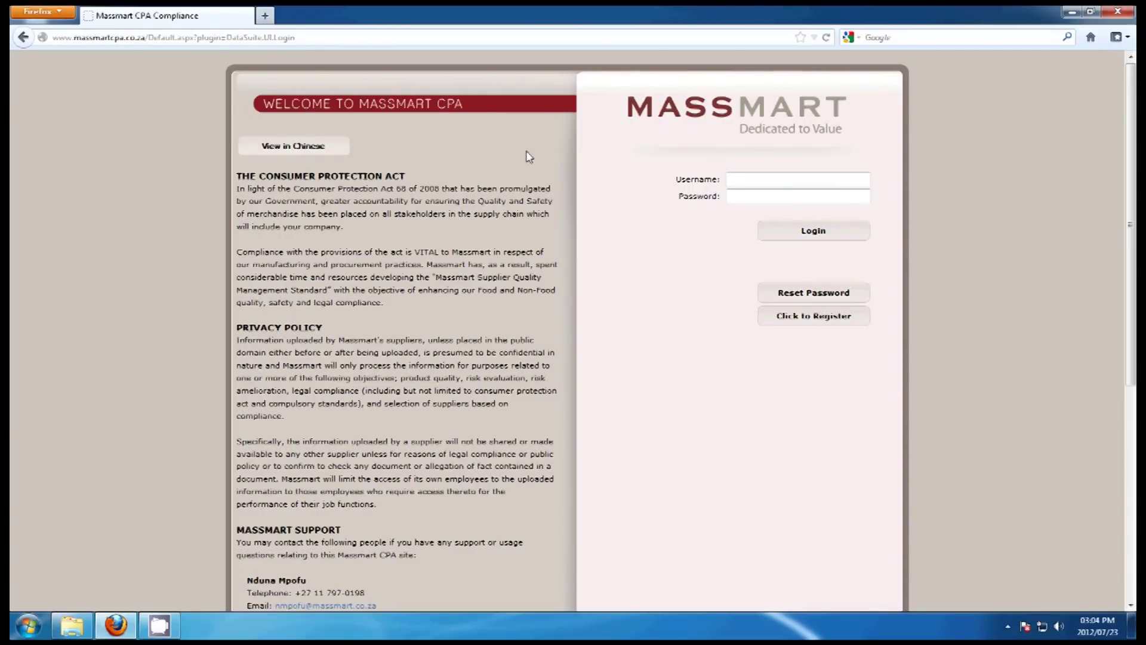
pyautogui.scroll(-10, 529, 157)
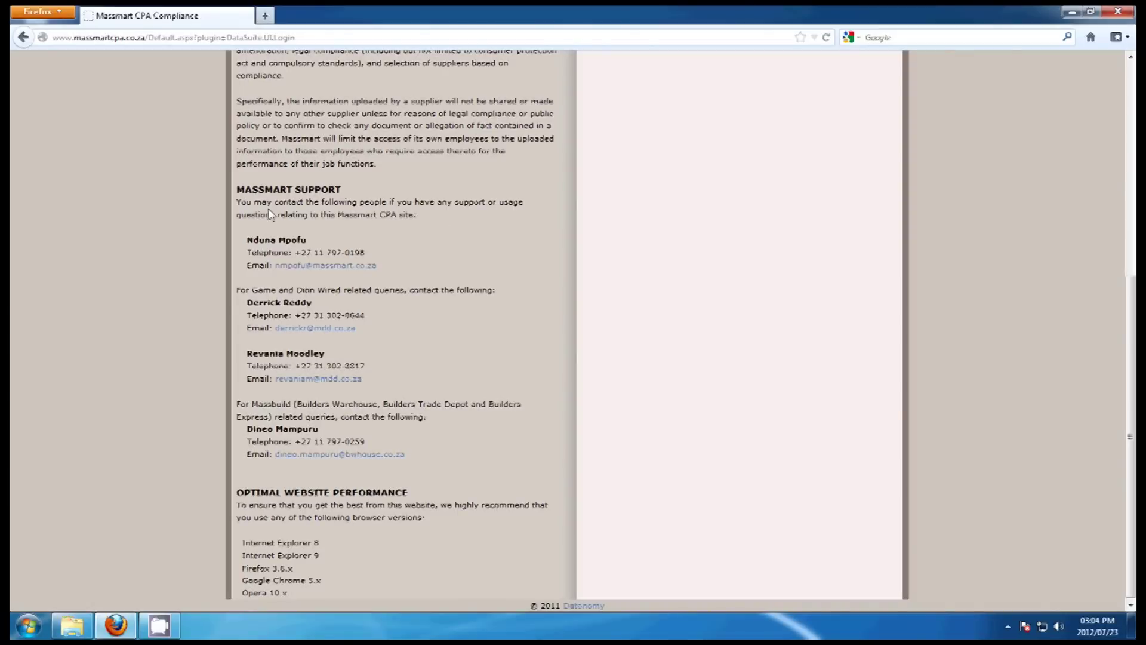
pyautogui.moveTo(233, 193); pyautogui.dragTo(486, 470)
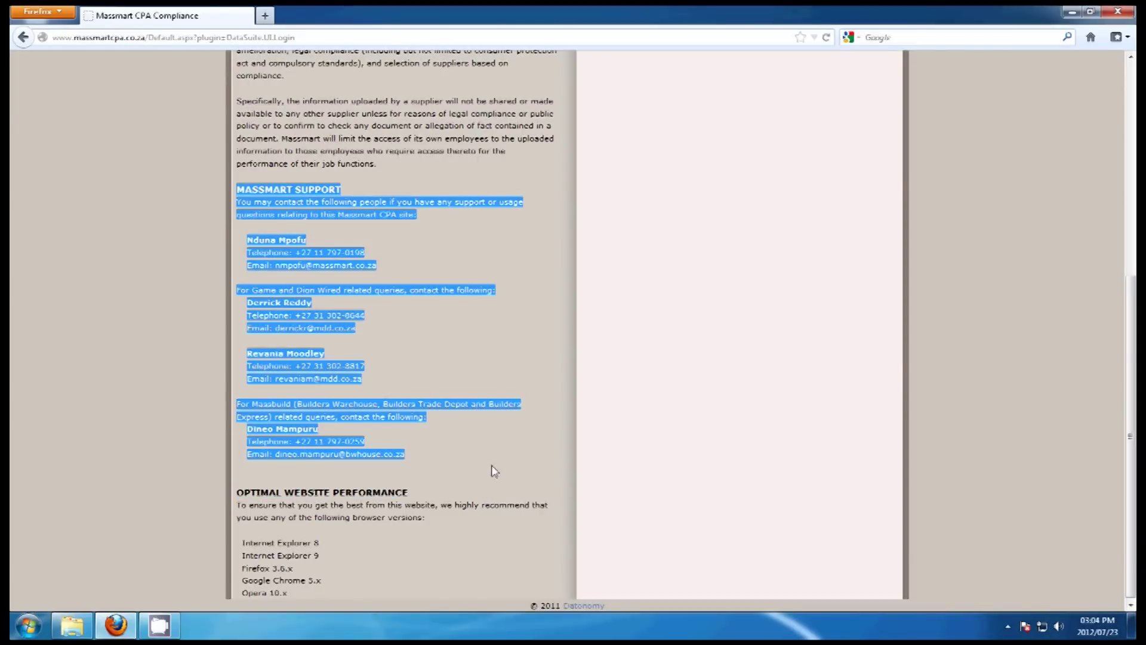
pyautogui.click(522, 261)
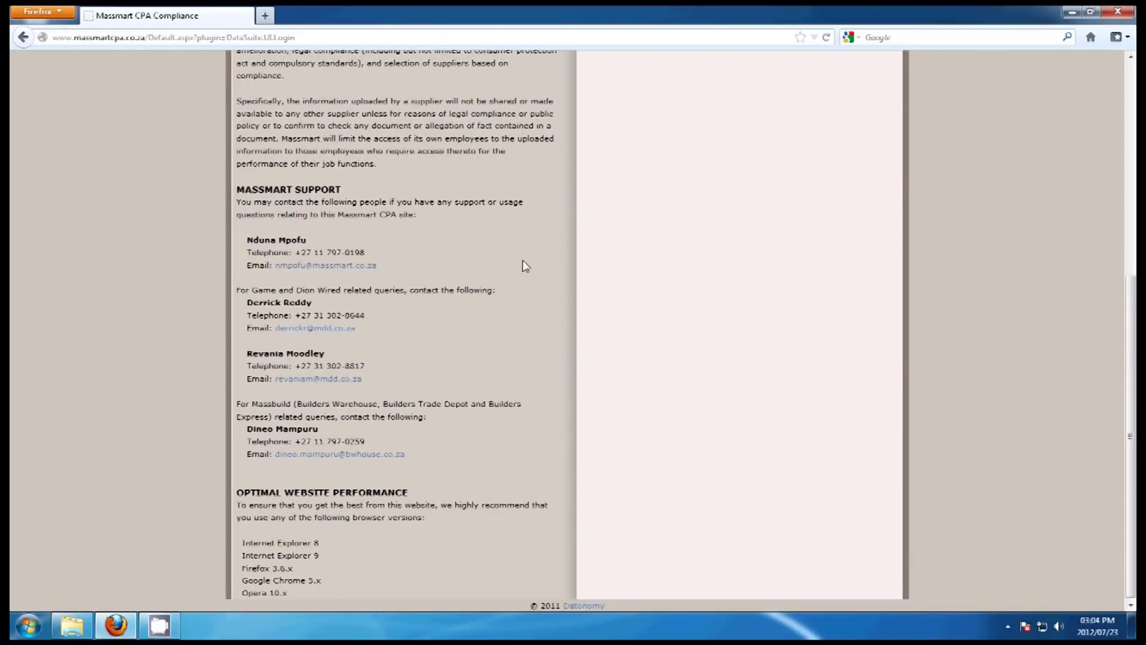
pyautogui.scroll(10, 523, 262)
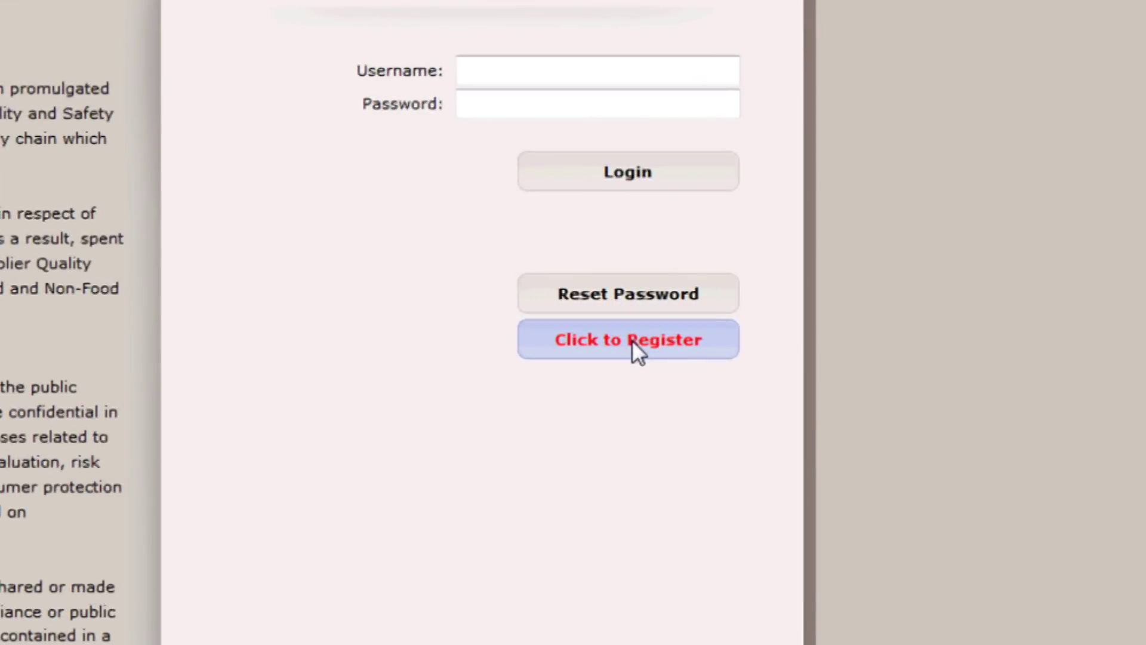
# - Start supplier registration with Builders Warehouse as retailer and vendor code 1000
pyautogui.click(631, 337)
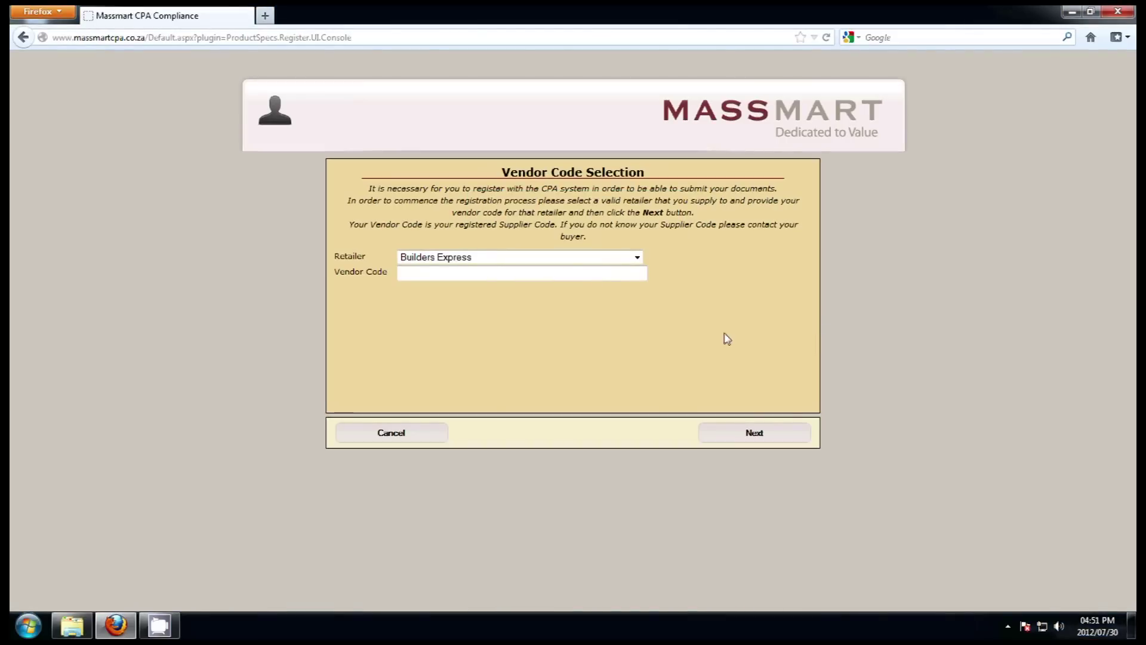
pyautogui.click(641, 257)
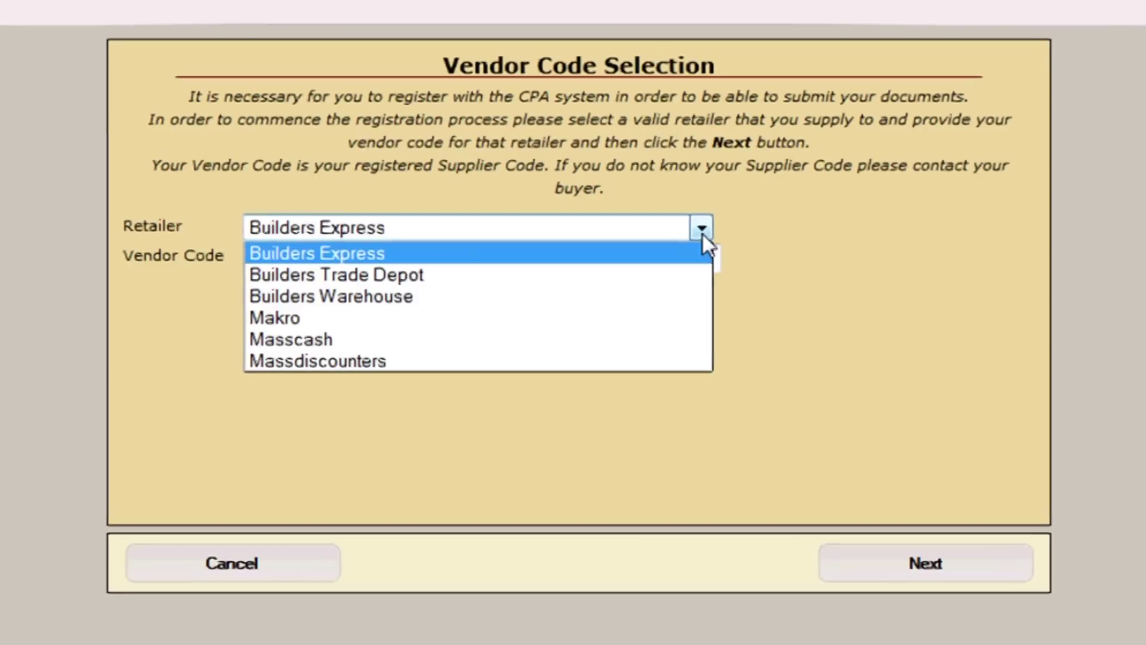
pyautogui.click(634, 305)
pyautogui.click(549, 267)
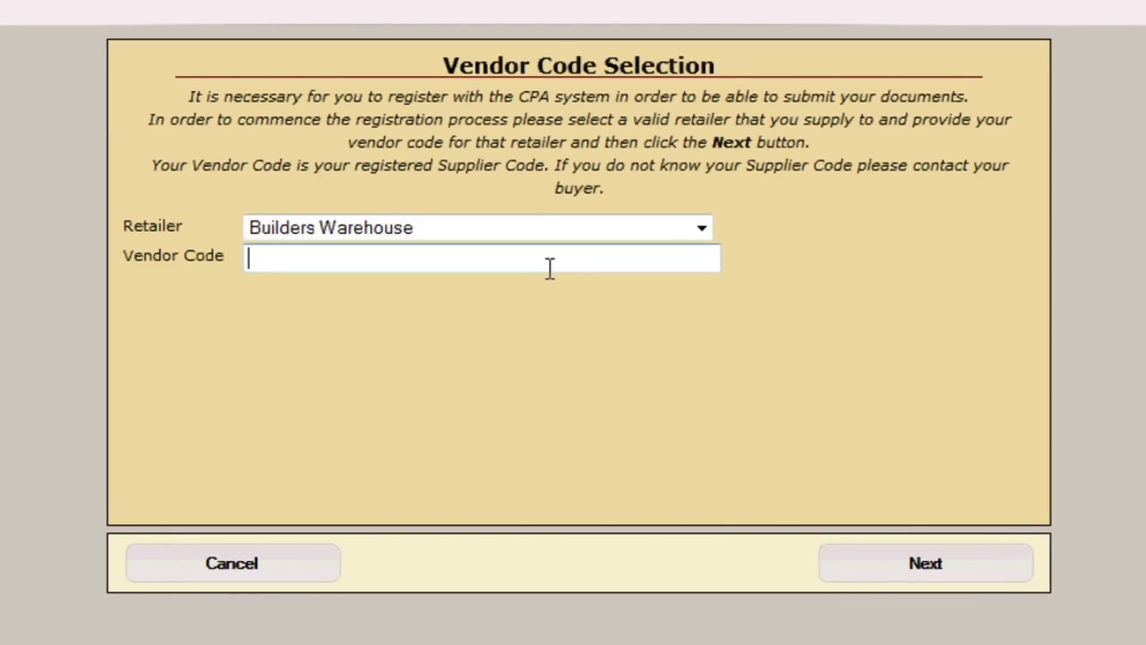
pyautogui.write('1000')
# - Submit the vendor code, fill in the administrator's personal and login details, and submit
pyautogui.click(928, 555)
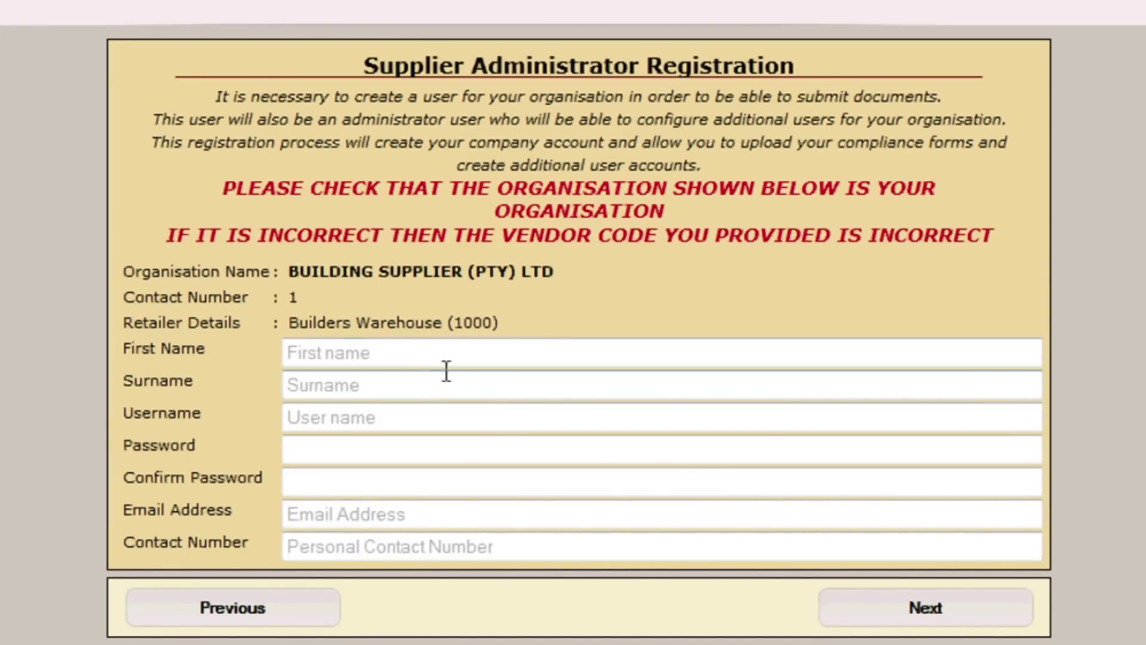
pyautogui.click(412, 355)
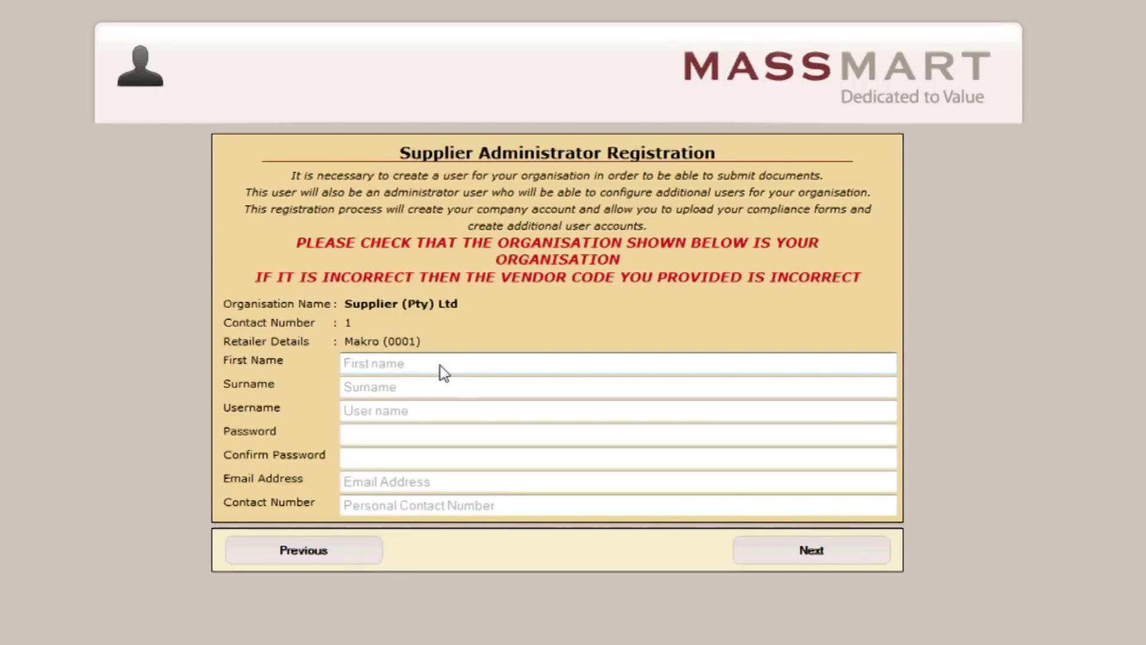
pyautogui.click(439, 365)
pyautogui.click(804, 551)
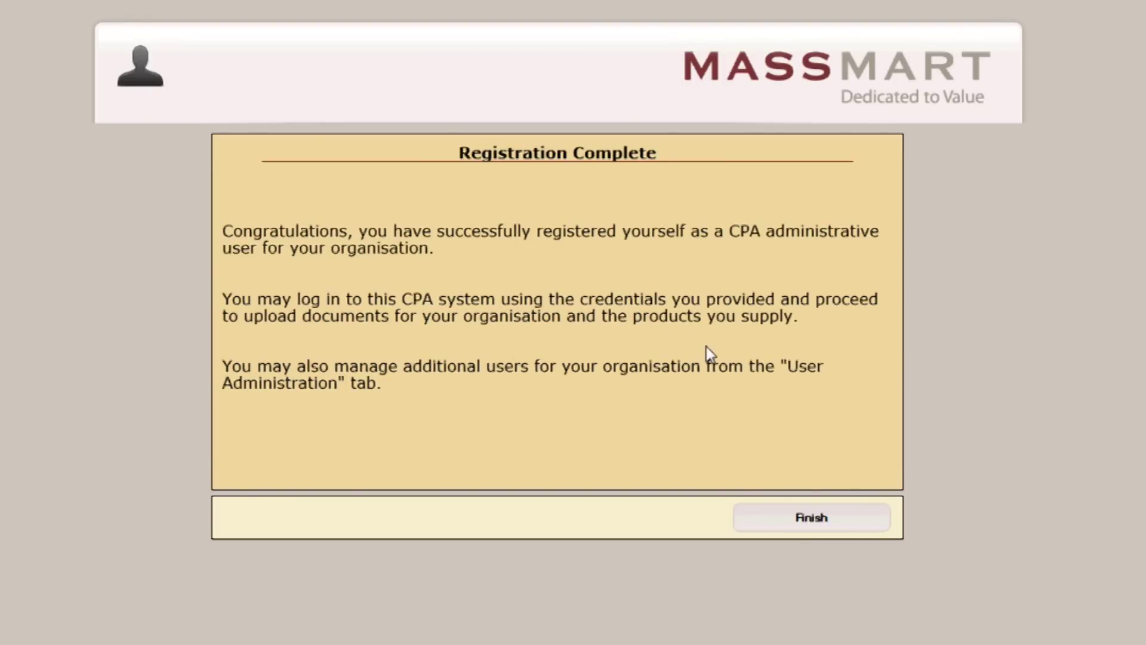
# - Finish registration and acknowledge the notice about transferring into the new account
pyautogui.click(836, 521)
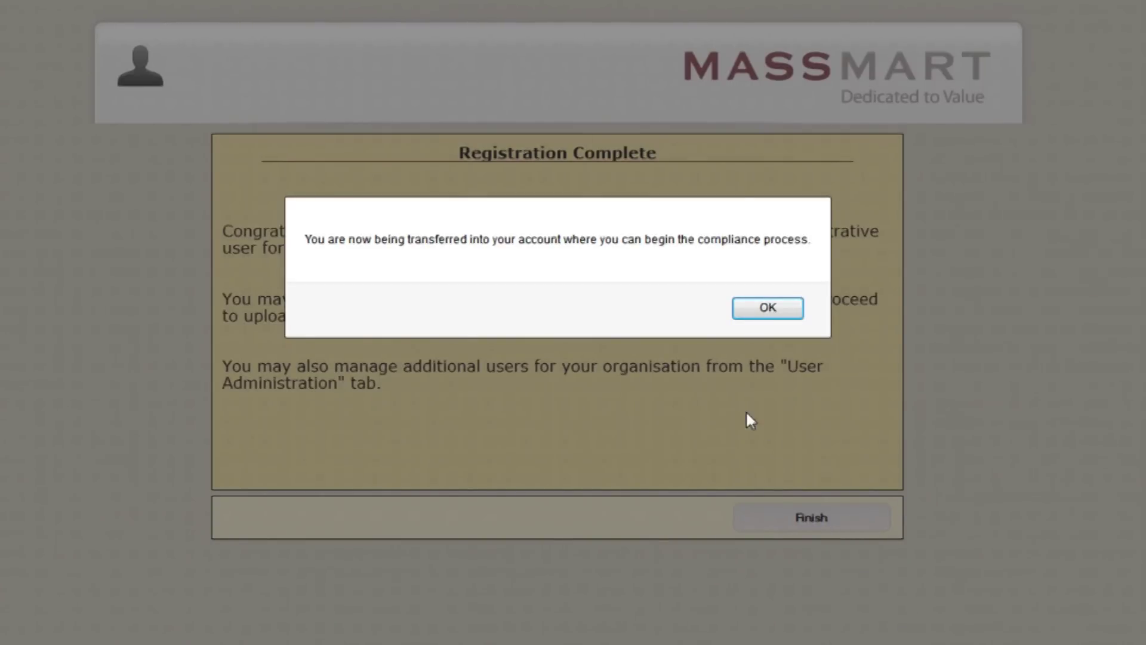
pyautogui.click(766, 318)
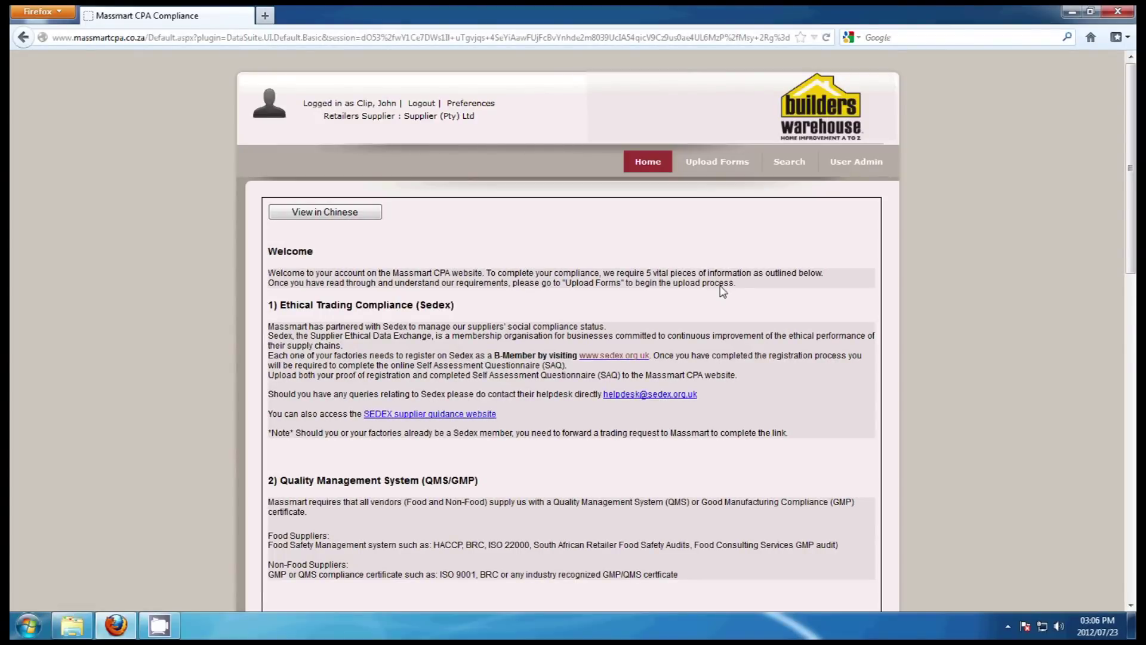
pyautogui.scroll(-6, 723, 291)
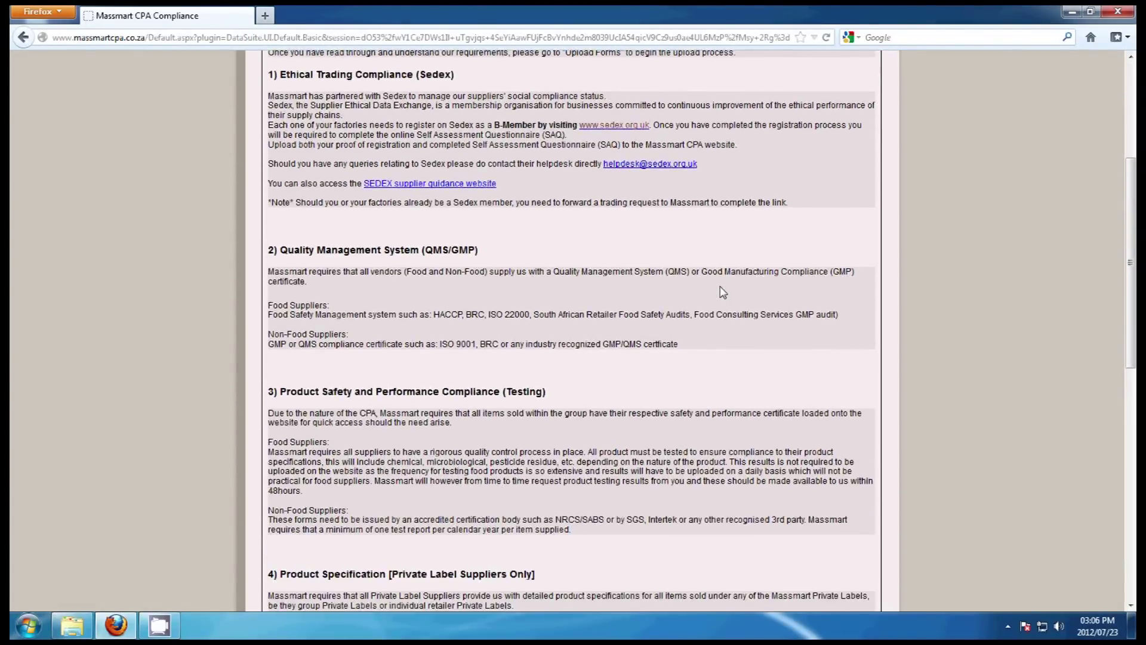
pyautogui.scroll(-8, 723, 292)
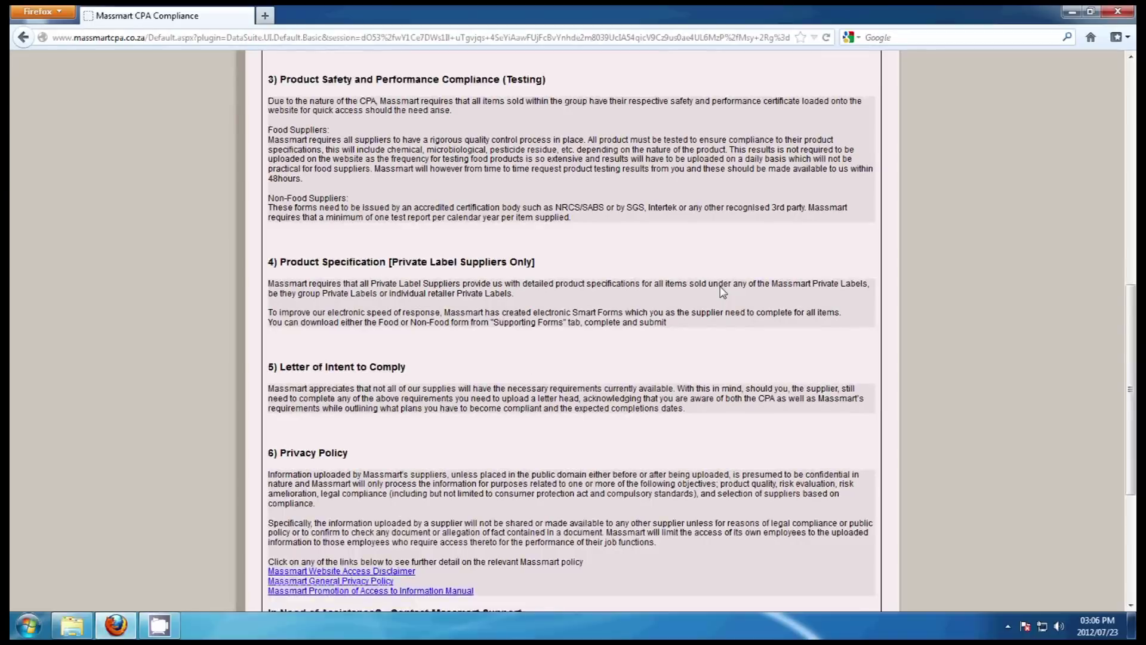
pyautogui.scroll(-6, 723, 292)
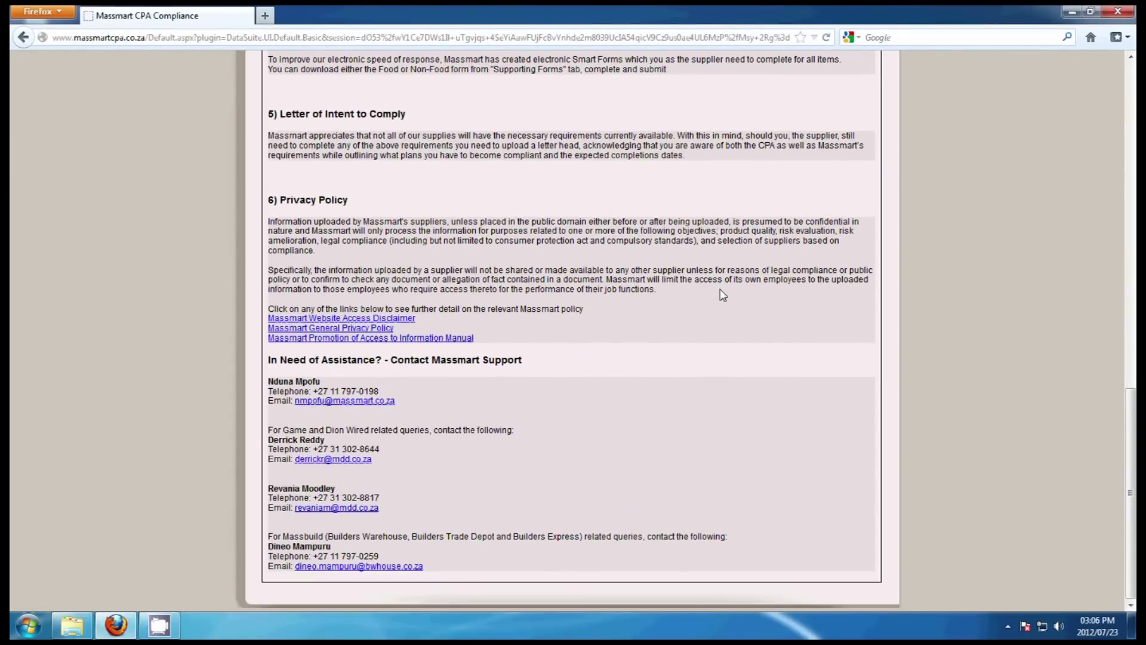
pyautogui.scroll(20, 723, 295)
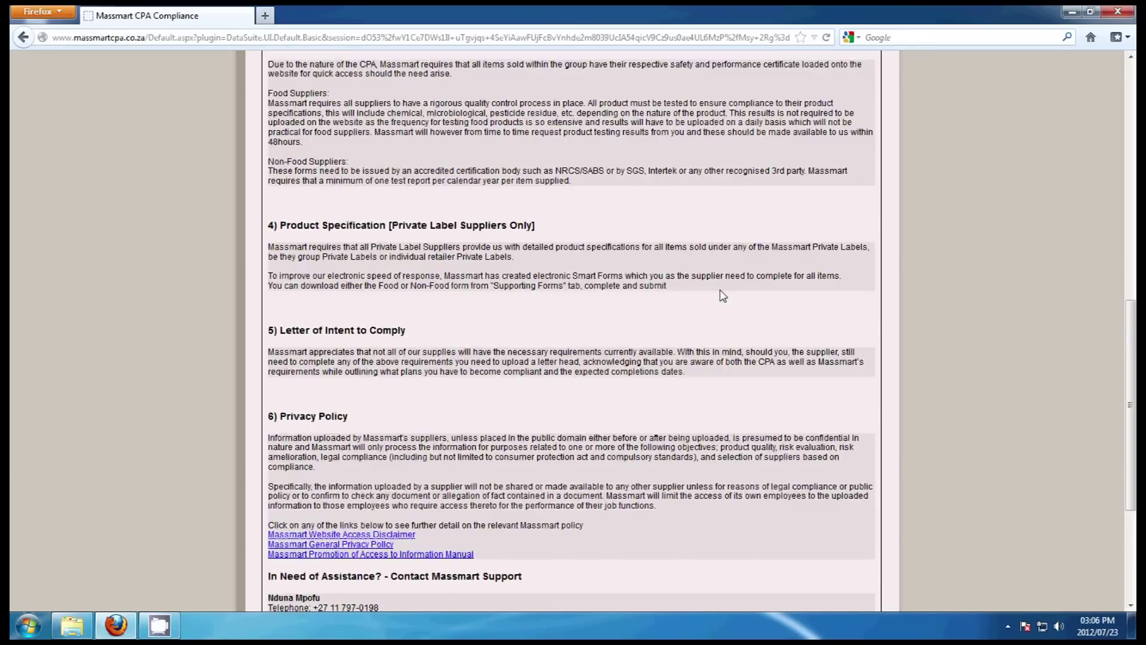
pyautogui.scroll(2, 721, 294)
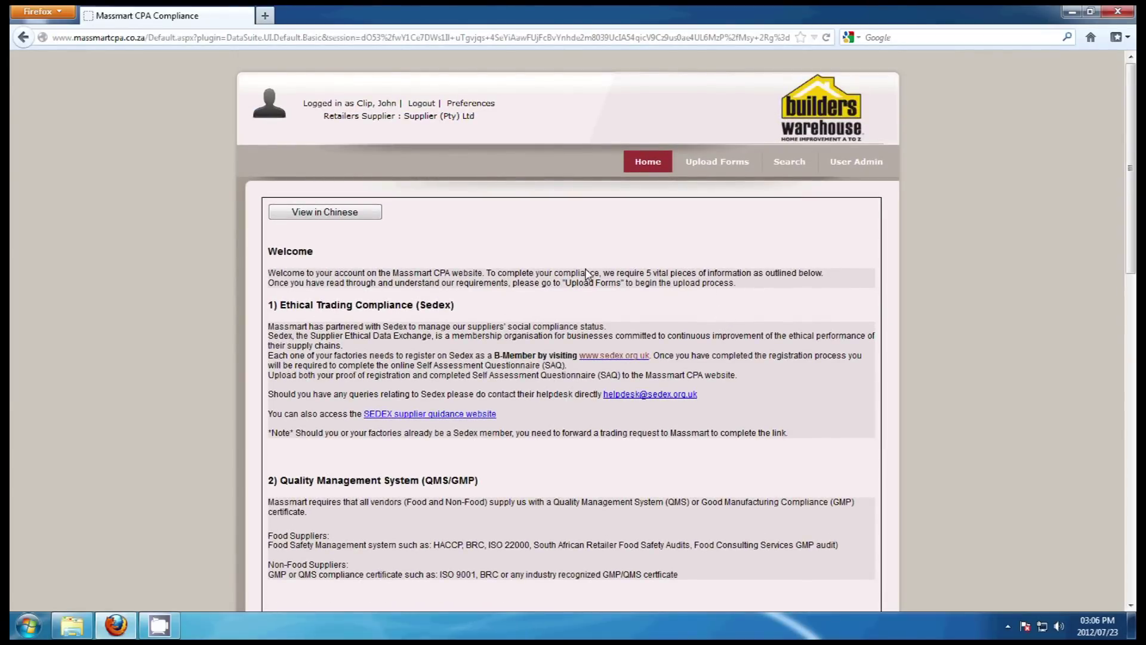
# - Open Upload Forms and review the Library Documents and Your Documents sections
pyautogui.click(717, 162)
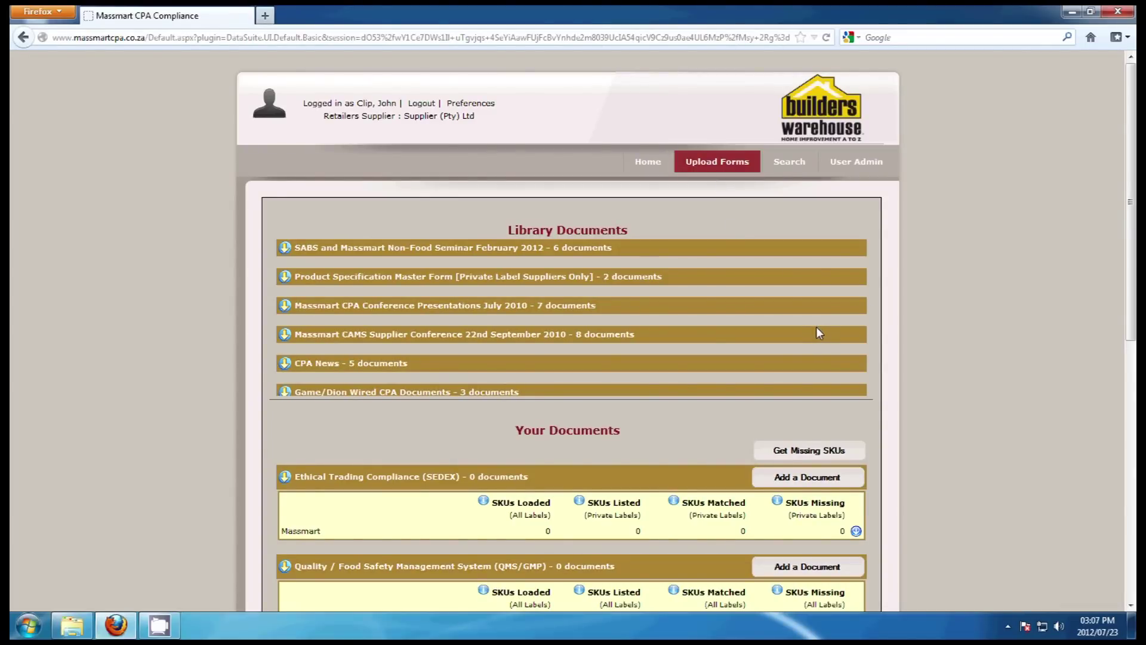
pyautogui.scroll(-3, 817, 332)
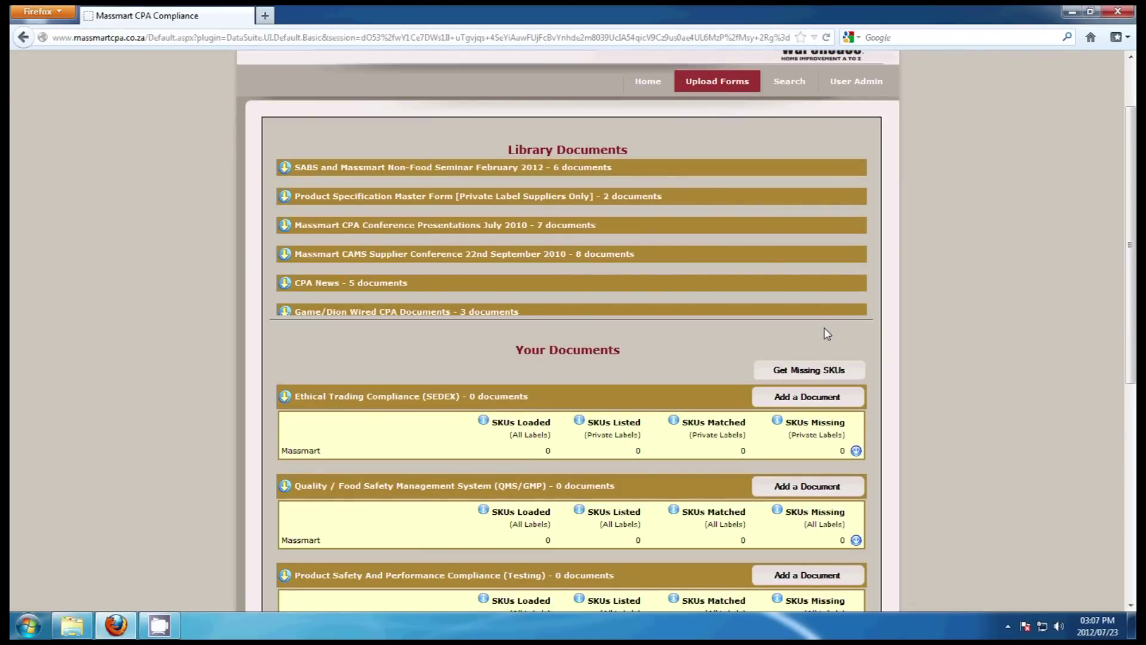
pyautogui.scroll(-4, 824, 329)
pyautogui.scroll(-7, 827, 332)
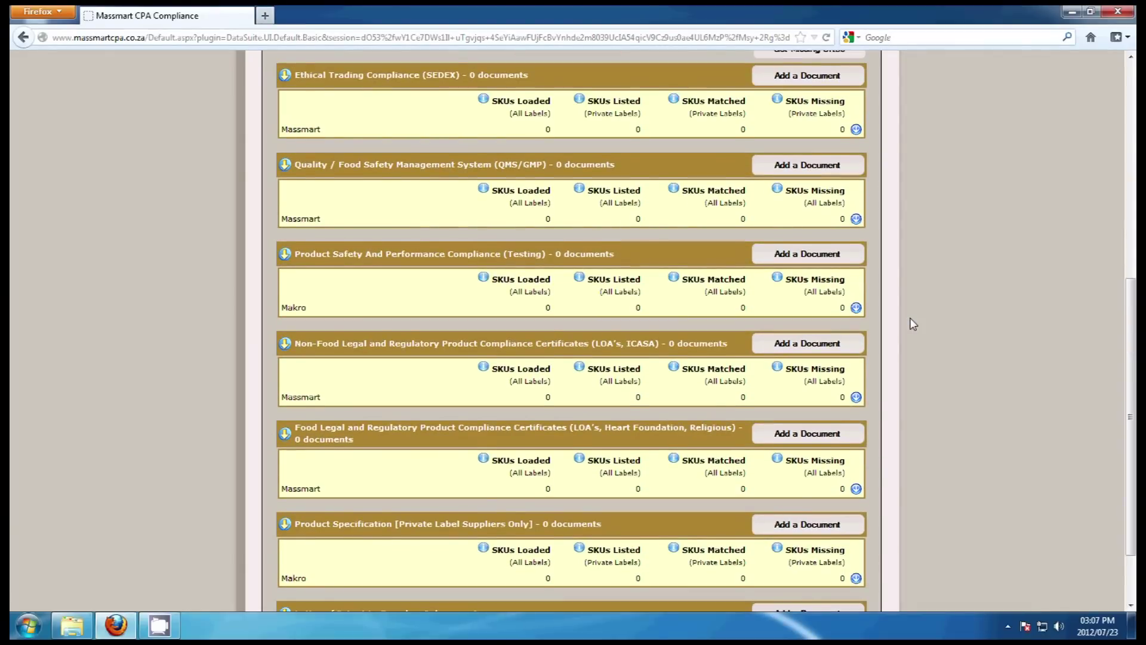
pyautogui.scroll(-3, 911, 322)
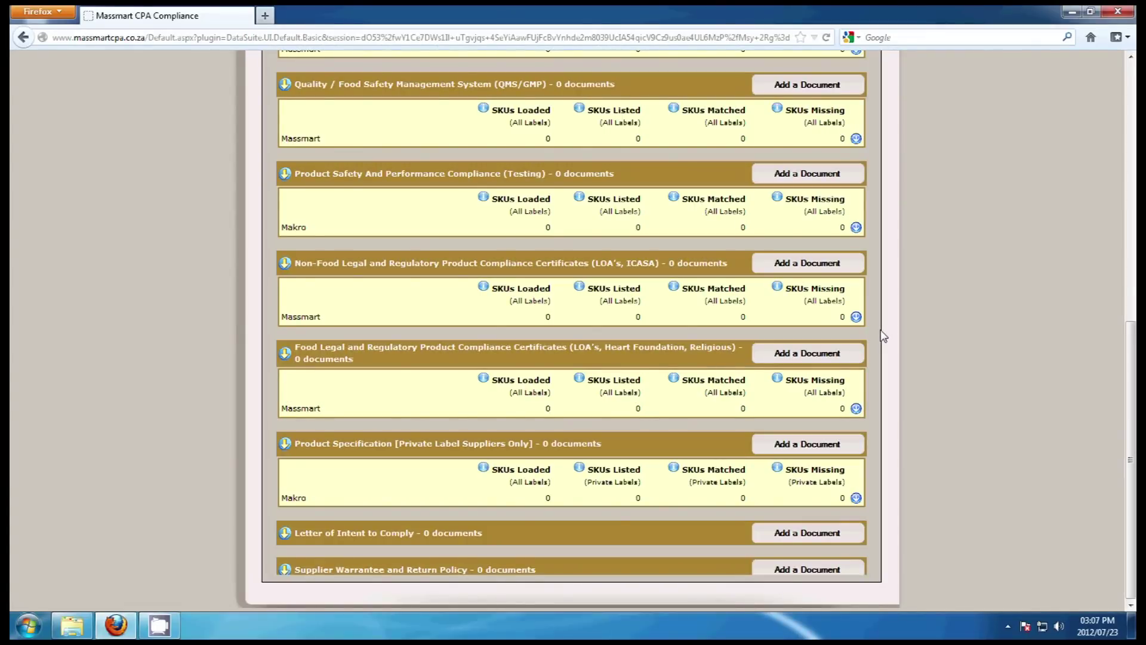
pyautogui.scroll(6, 883, 336)
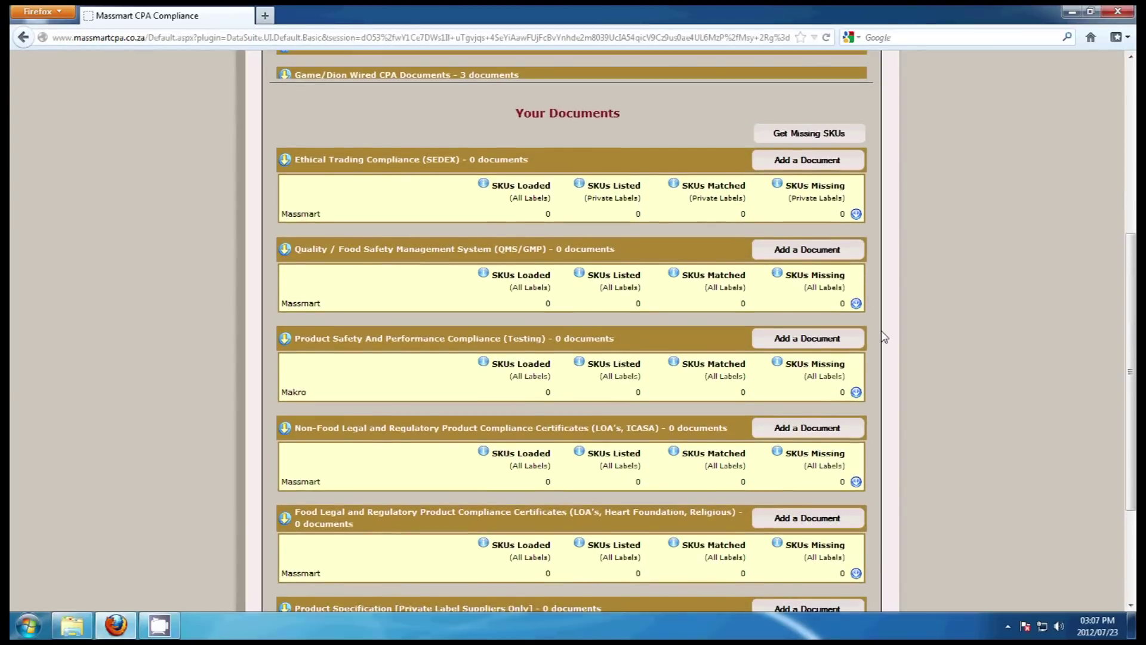
pyautogui.scroll(8, 884, 338)
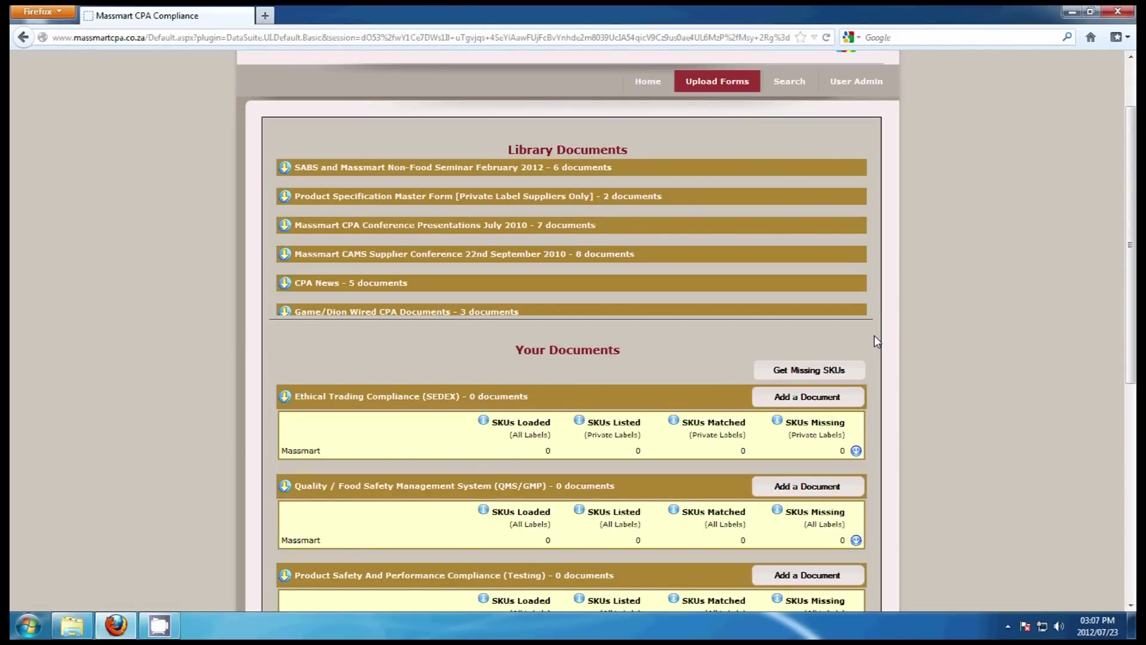
pyautogui.scroll(-5, 877, 341)
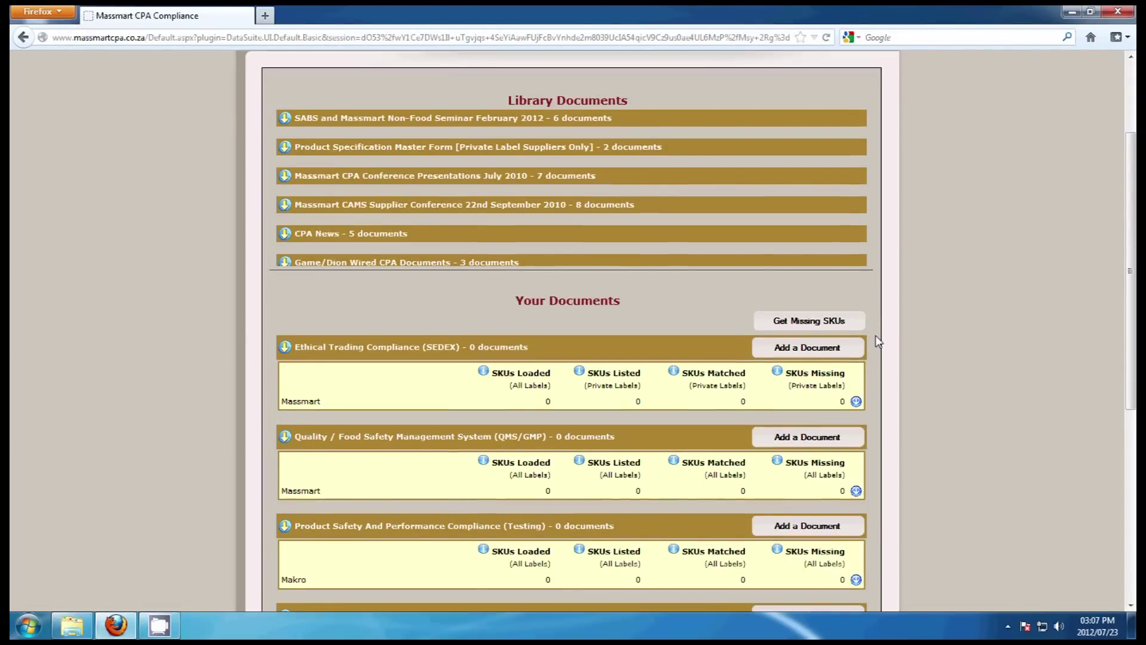
pyautogui.scroll(-3, 878, 340)
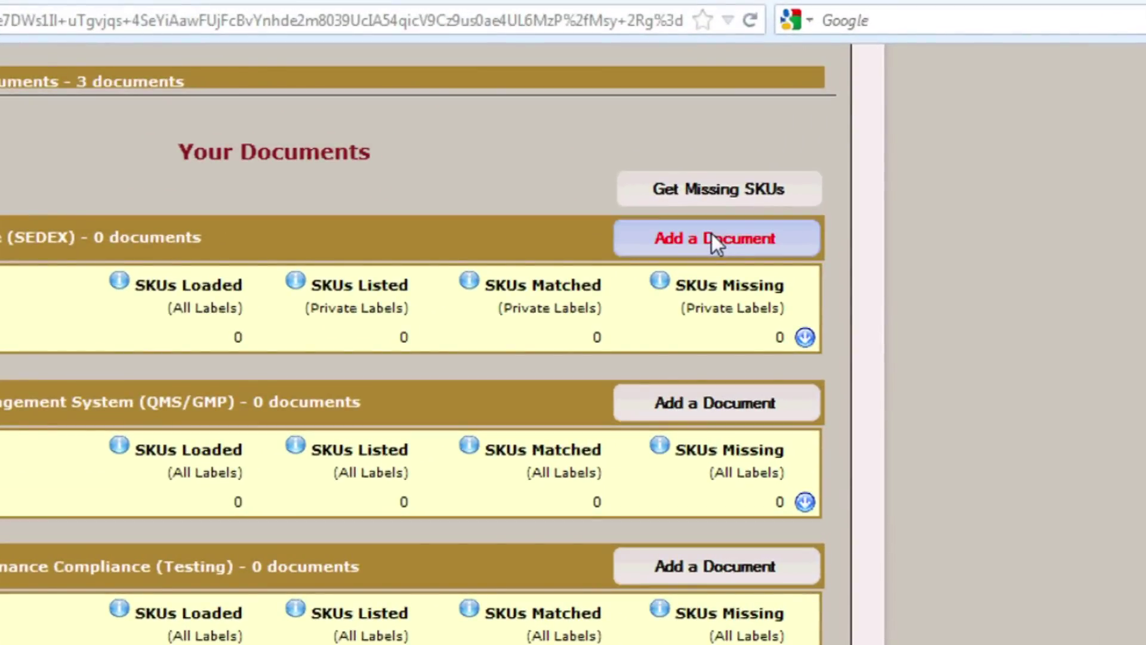
# - Add a SEDEX document and click into the factory name and address fields
pyautogui.click(716, 239)
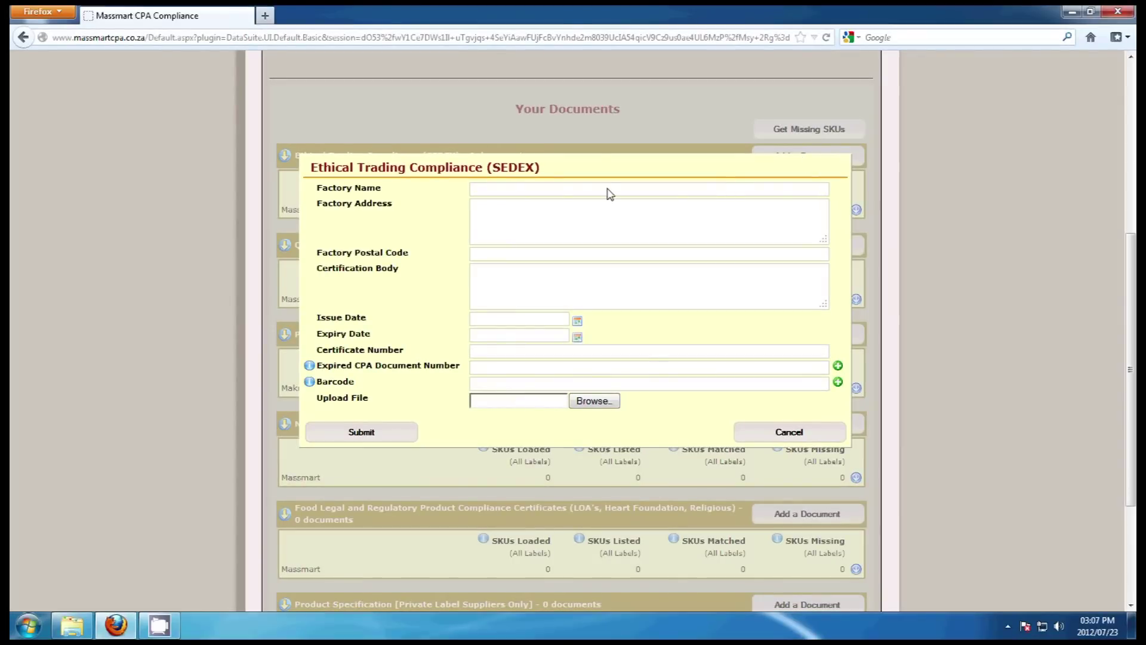
pyautogui.click(525, 190)
pyautogui.click(494, 231)
# - Open and close the Issue Date calendar, then add and remove an Expired CPA row
pyautogui.click(577, 324)
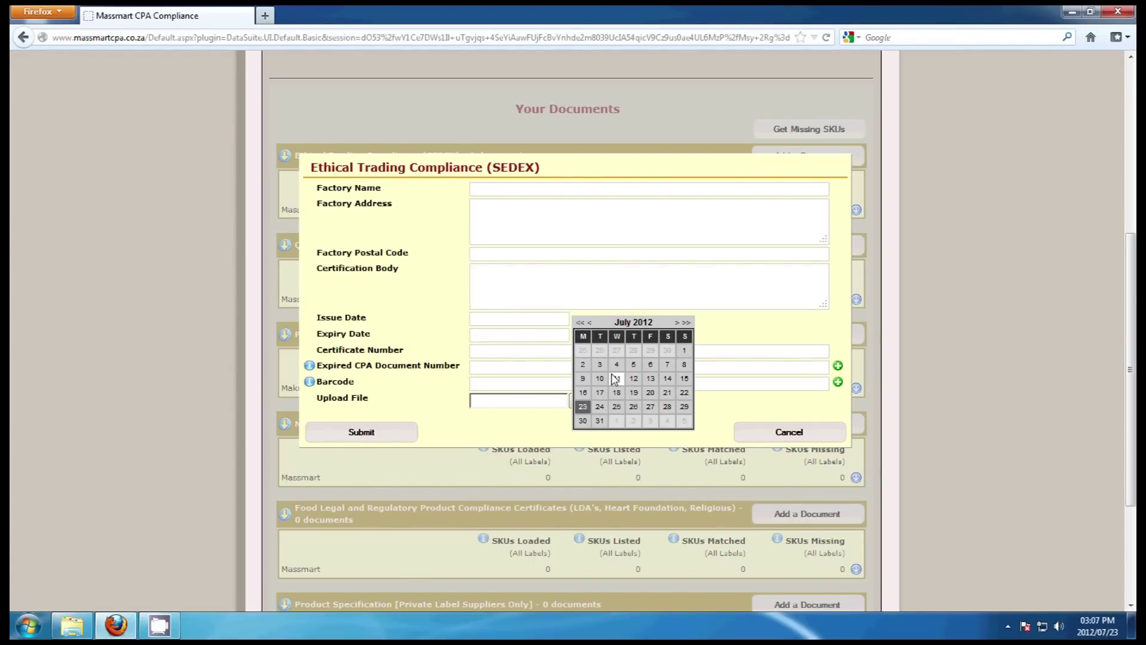
pyautogui.click(537, 322)
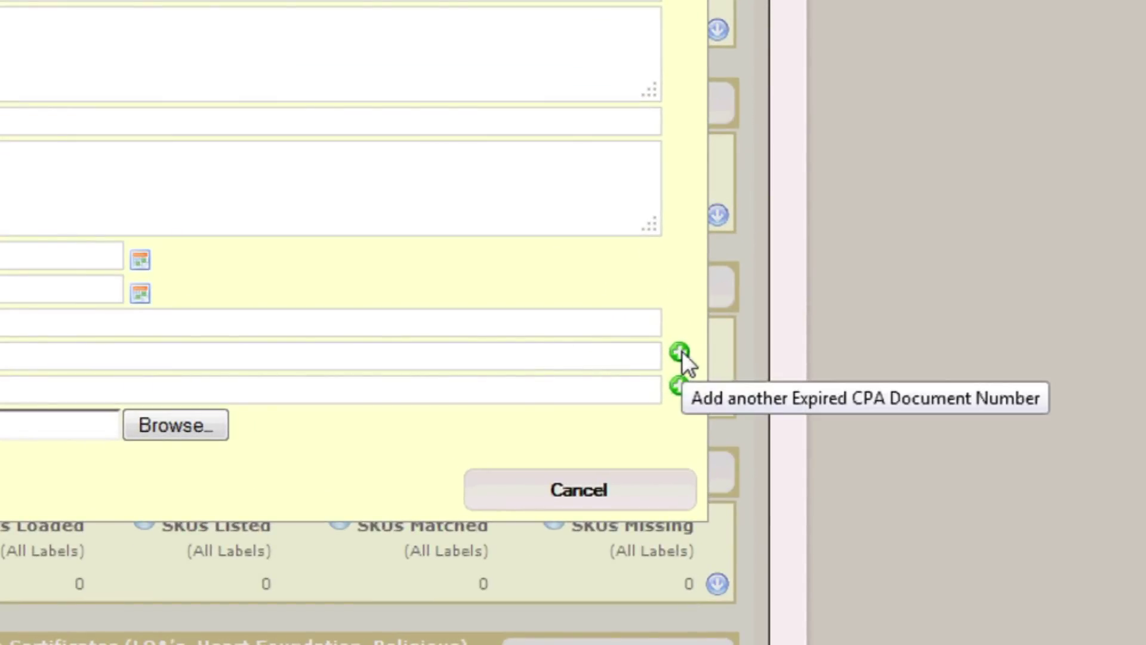
pyautogui.click(680, 352)
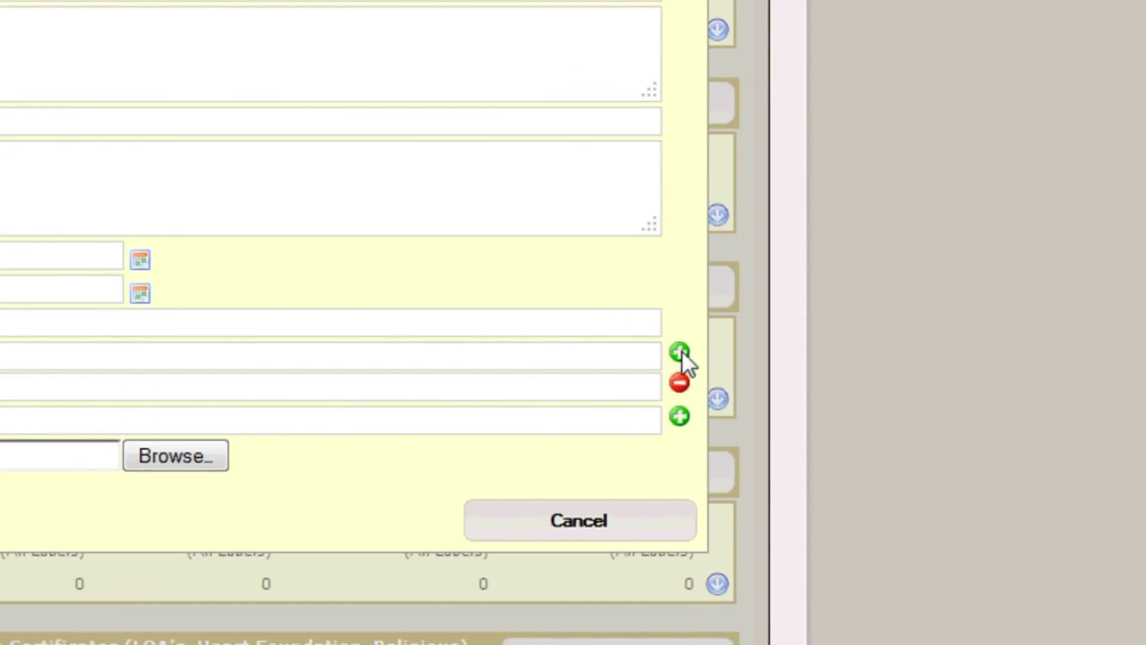
pyautogui.click(680, 382)
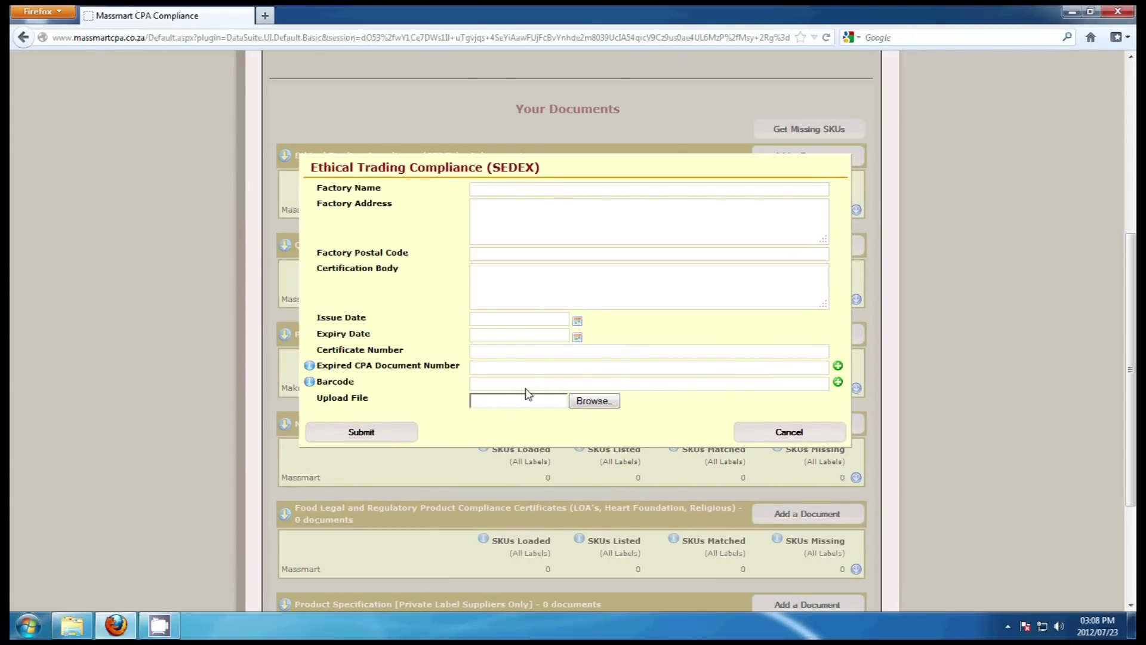
# - Try the Barcode field and file Browse, cancel the upload, and close the QMS/GMP form unsubmitted
pyautogui.click(536, 386)
pyautogui.click(609, 408)
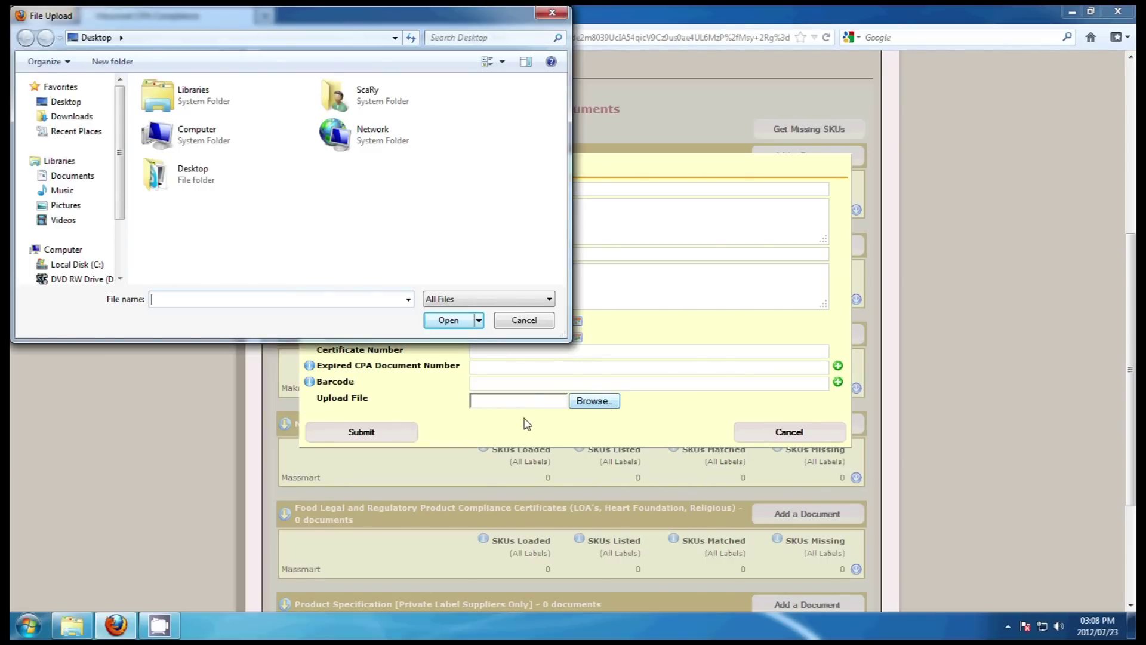
pyautogui.click(524, 321)
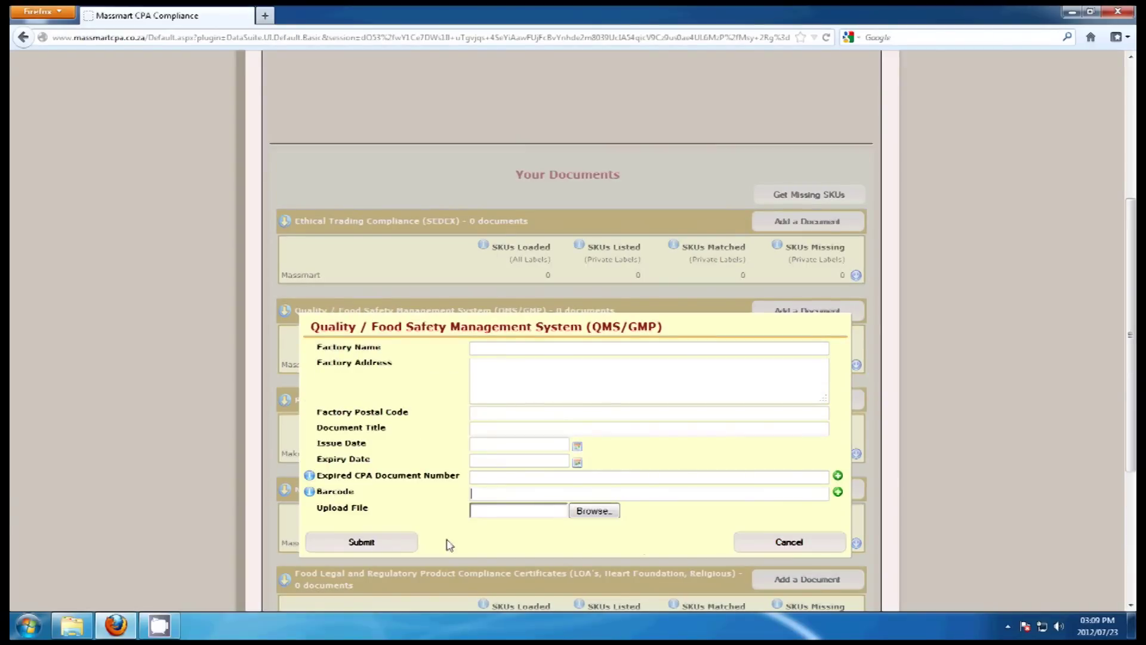
pyautogui.click(788, 542)
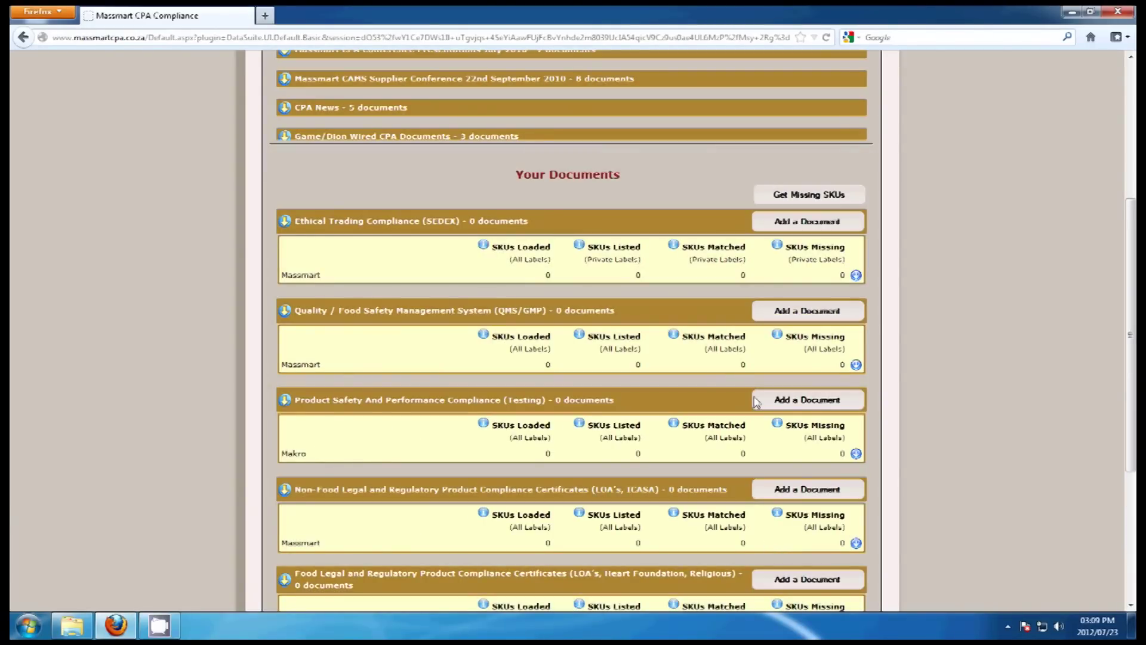
pyautogui.moveTo(779, 334)
pyautogui.scroll(5, 777, 334)
pyautogui.scroll(-4, 716, 354)
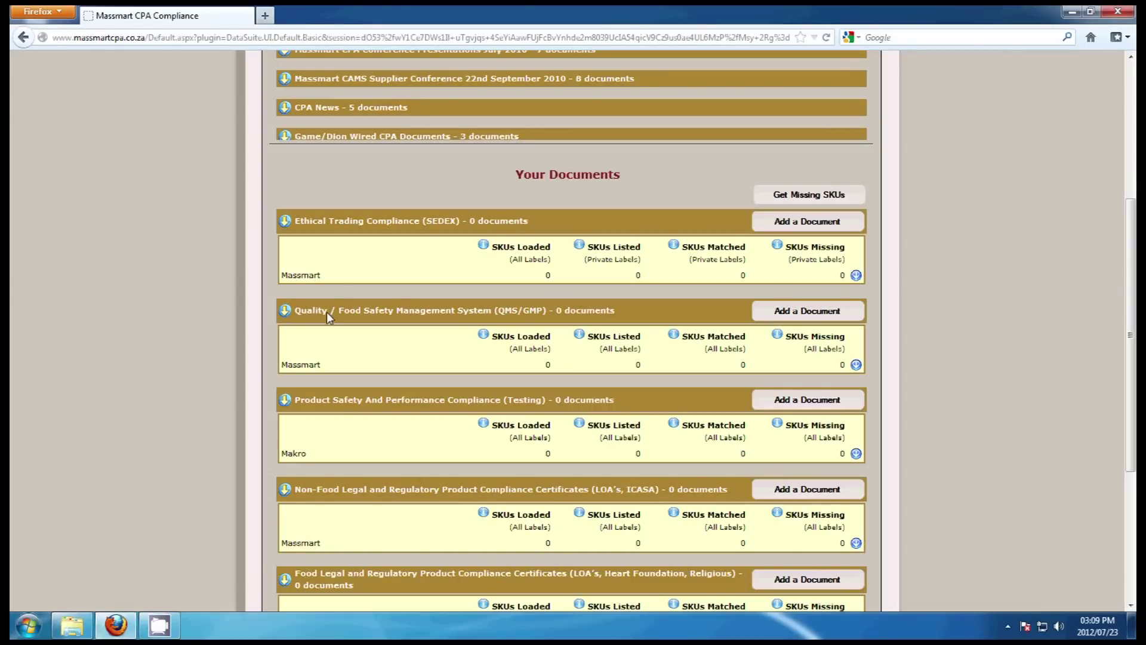
pyautogui.scroll(-1, 525, 336)
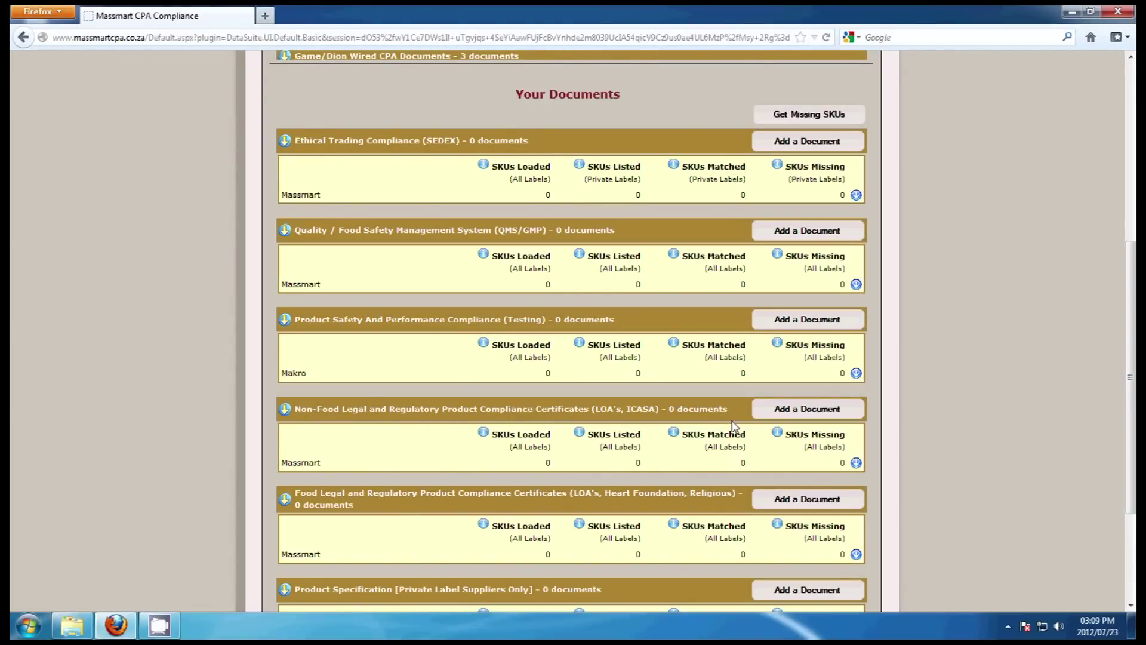
pyautogui.scroll(-2, 725, 425)
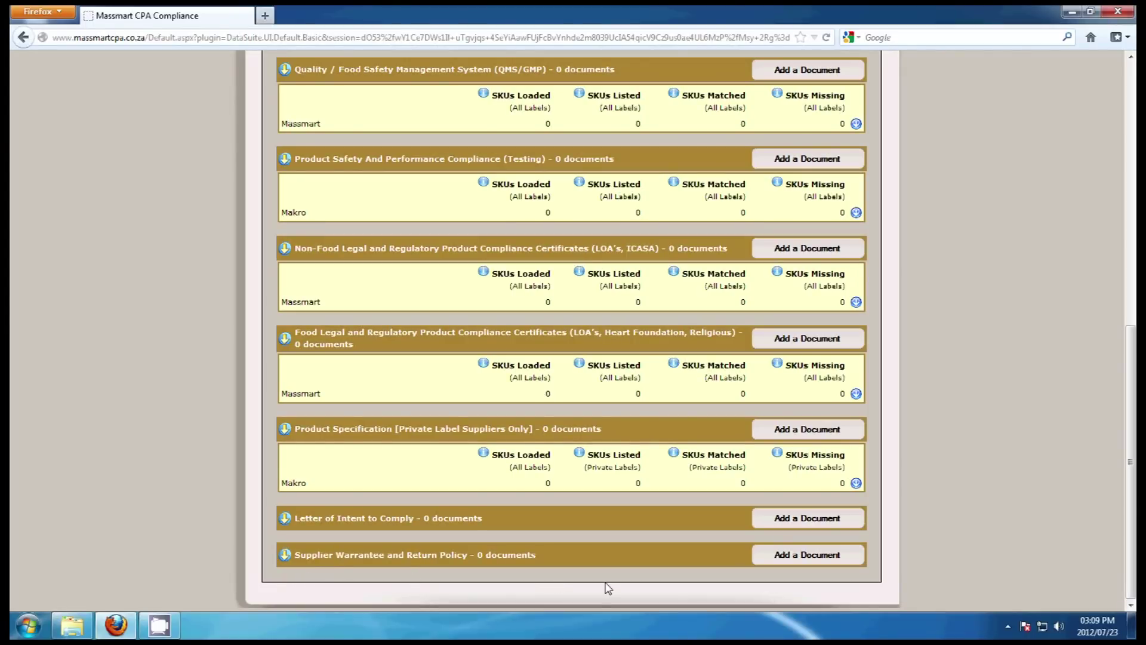
pyautogui.scroll(10, 608, 588)
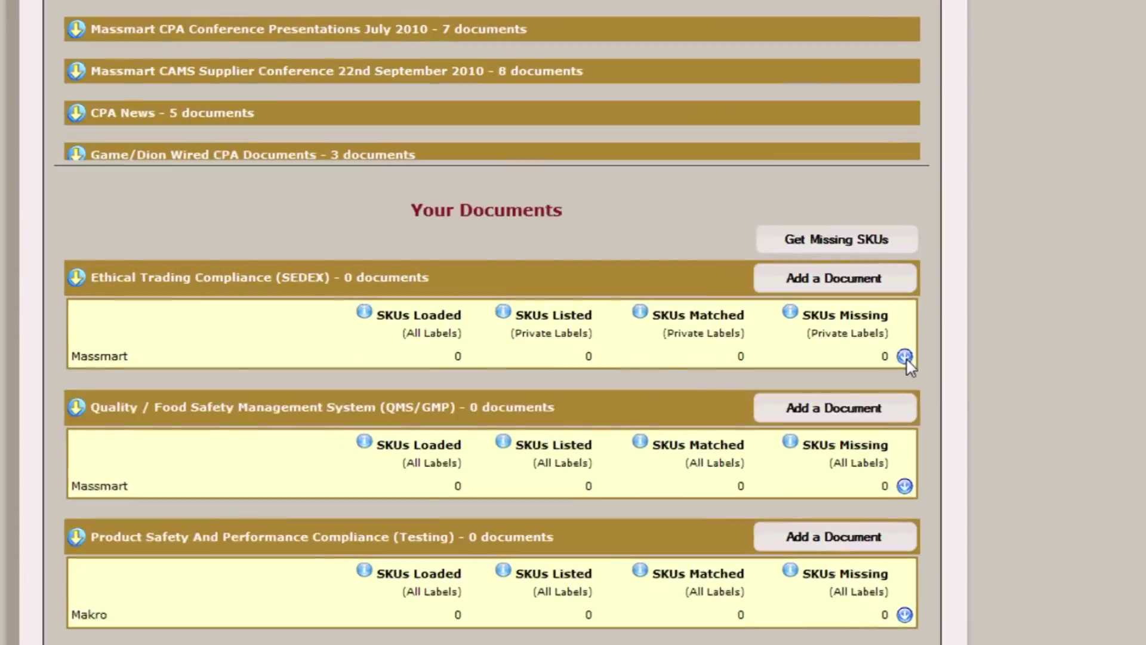
# - Expand the SEDEX SKUs Missing list showing 0 distinct missing barcodes, then return to Upload Forms
pyautogui.click(878, 356)
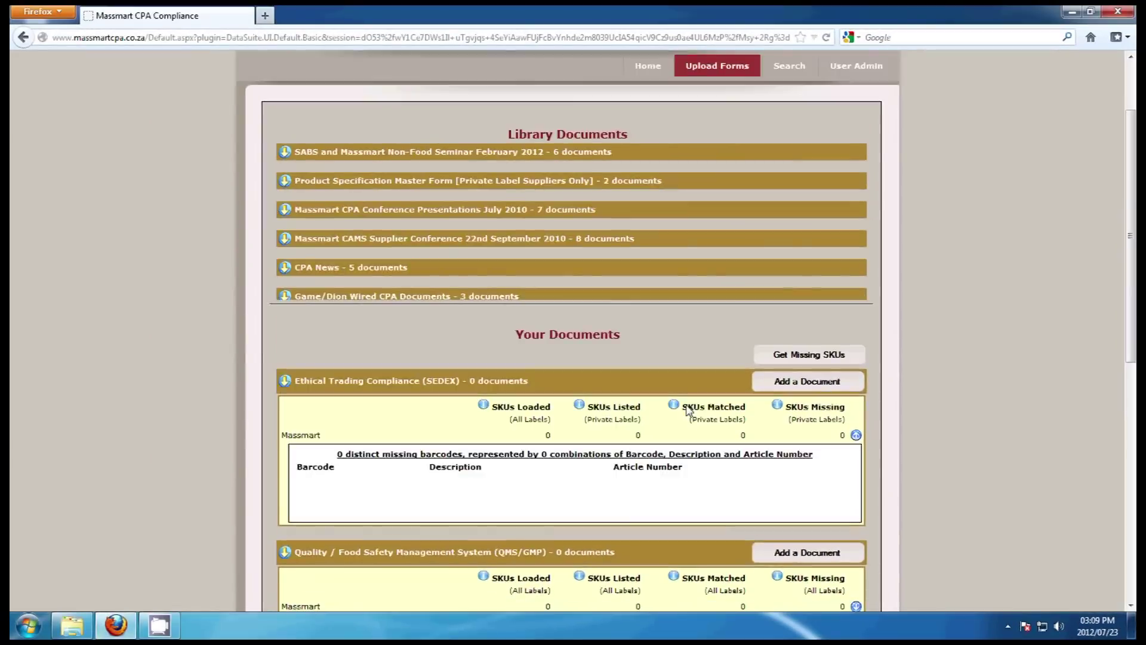
pyautogui.scroll(3, 687, 409)
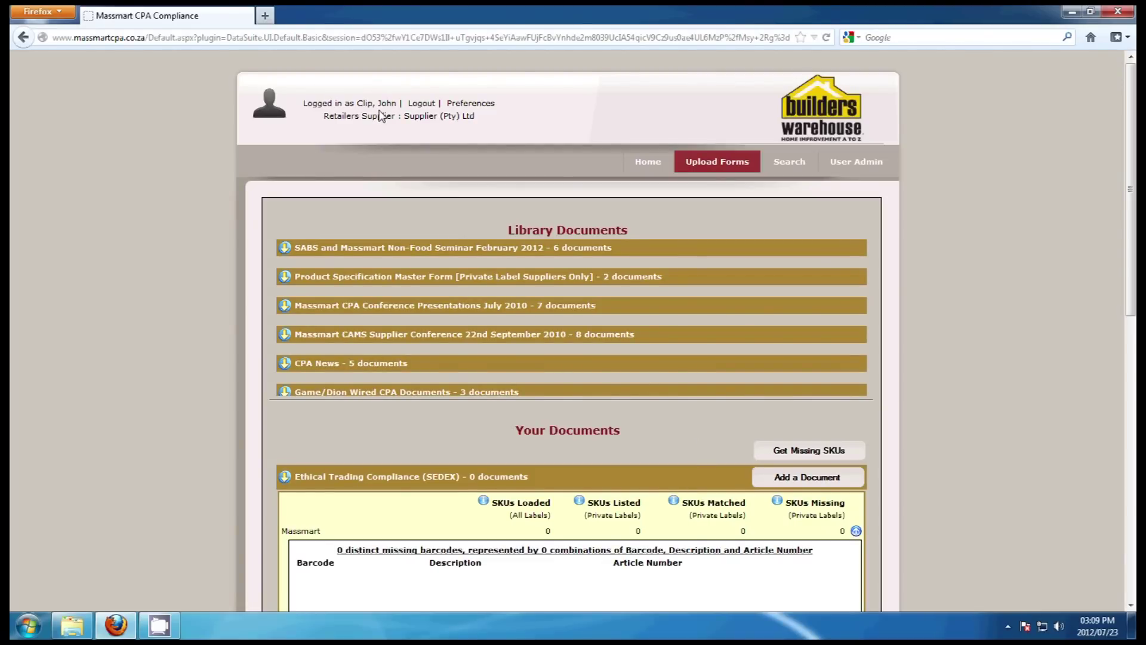
pyautogui.click(738, 156)
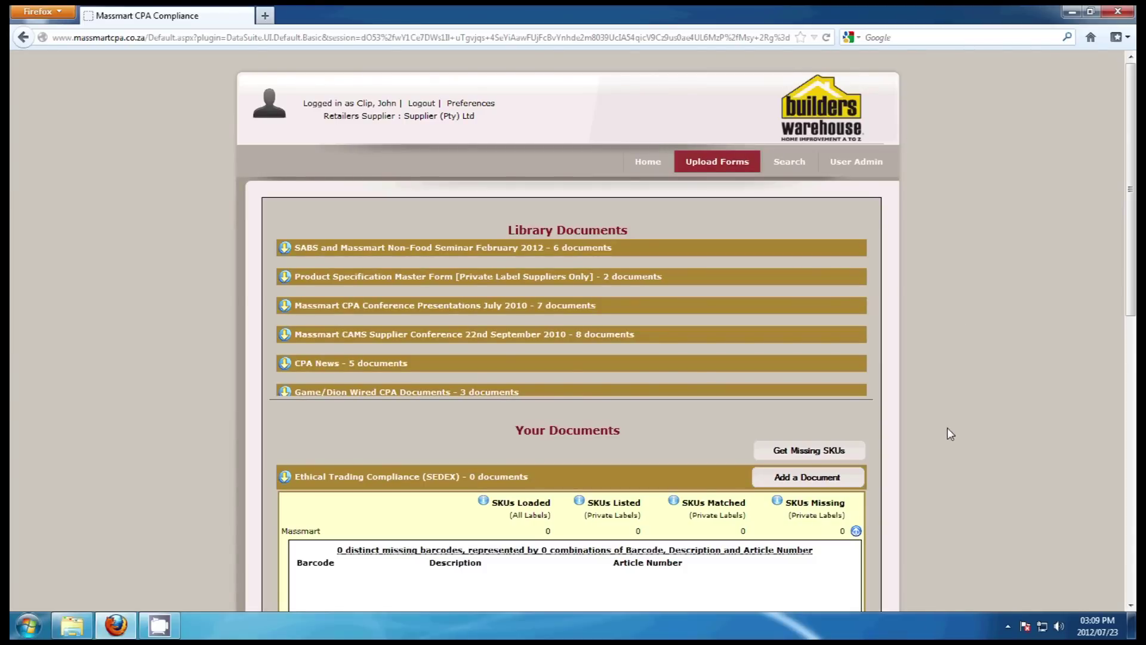